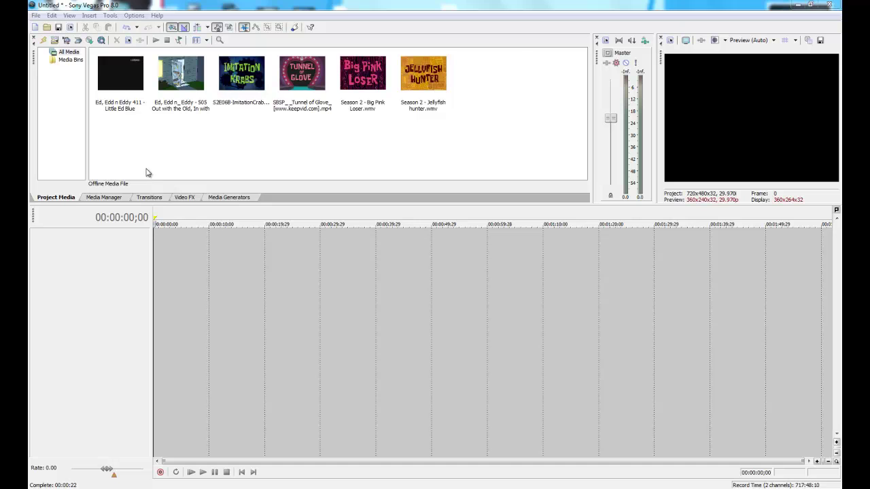
Step: Drag the Ed, Edd n Eddy, Imitation Krabs, Tunnel of Glove and Jellyfish Hunter clips onto new tracks
{"action": "left_click_drag", "start_coordinate": [120, 72], "coordinate": [156, 245]}
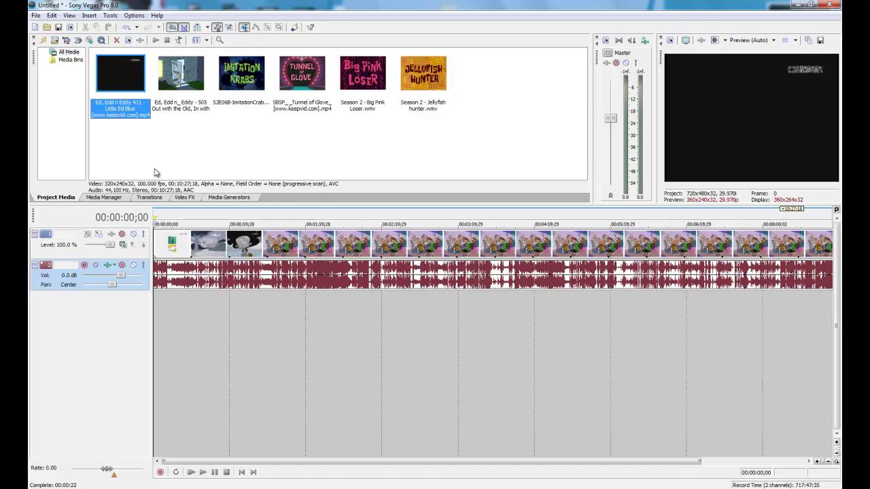
{"action": "left_click_drag", "start_coordinate": [181, 73], "coordinate": [154, 301]}
{"action": "left_click_drag", "start_coordinate": [242, 72], "coordinate": [158, 373]}
{"action": "left_click_drag", "start_coordinate": [314, 90], "coordinate": [158, 428]}
{"action": "scroll", "coordinate": [833, 342], "scroll_direction": "down", "scroll_amount": 2}
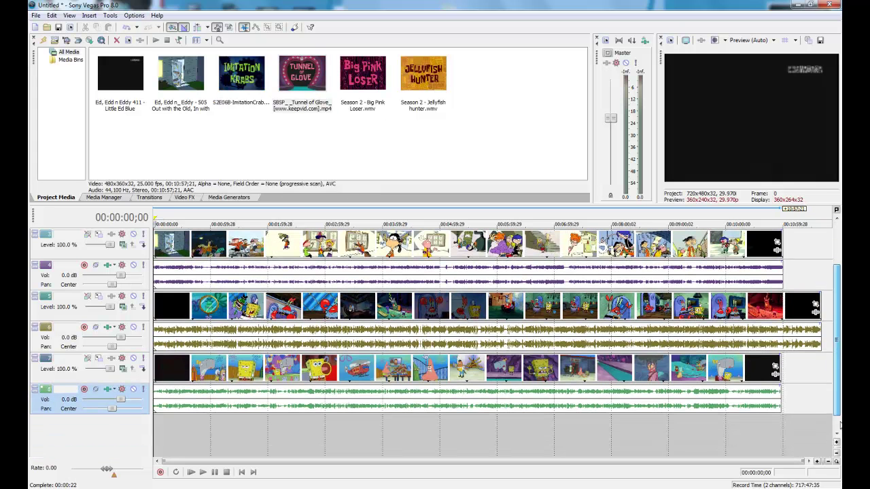
{"action": "left_click_drag", "start_coordinate": [363, 75], "coordinate": [152, 437]}
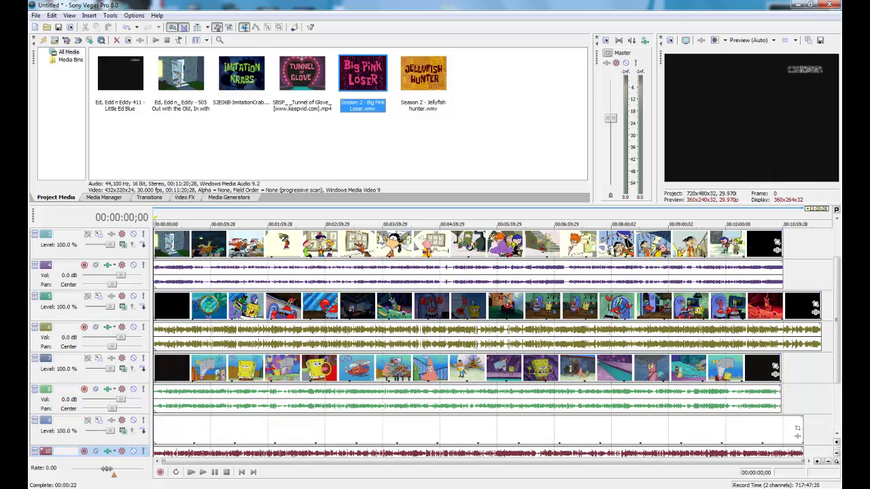
{"action": "scroll", "coordinate": [258, 272], "scroll_direction": "down", "scroll_amount": 2}
{"action": "left_click_drag", "start_coordinate": [435, 78], "coordinate": [117, 435]}
Step: Move video track 11 above audio track 10 and the green audio track below the videos
{"action": "scroll", "coordinate": [839, 320], "scroll_direction": "down", "scroll_amount": 2}
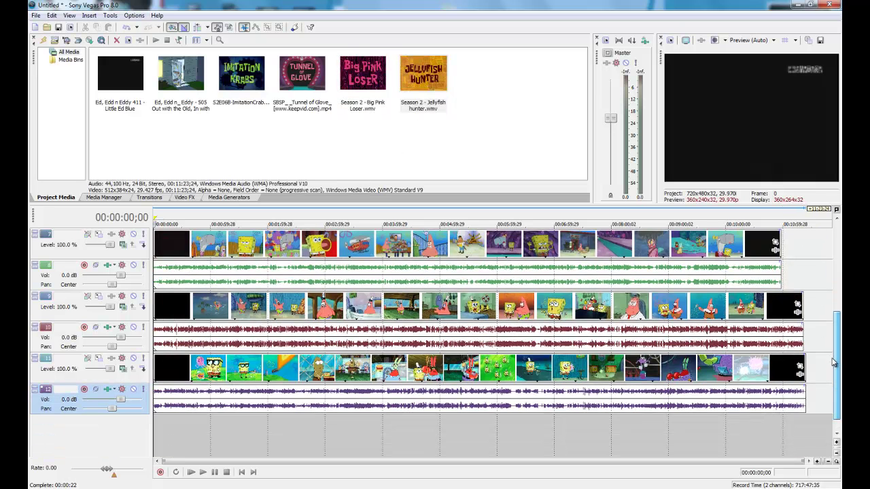
{"action": "left_click_drag", "start_coordinate": [58, 370], "coordinate": [70, 339]}
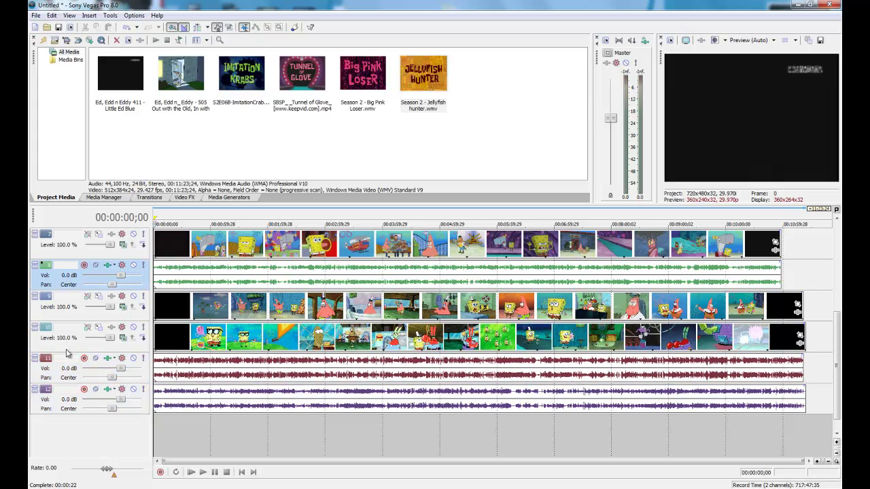
{"action": "left_click_drag", "start_coordinate": [63, 284], "coordinate": [68, 343]}
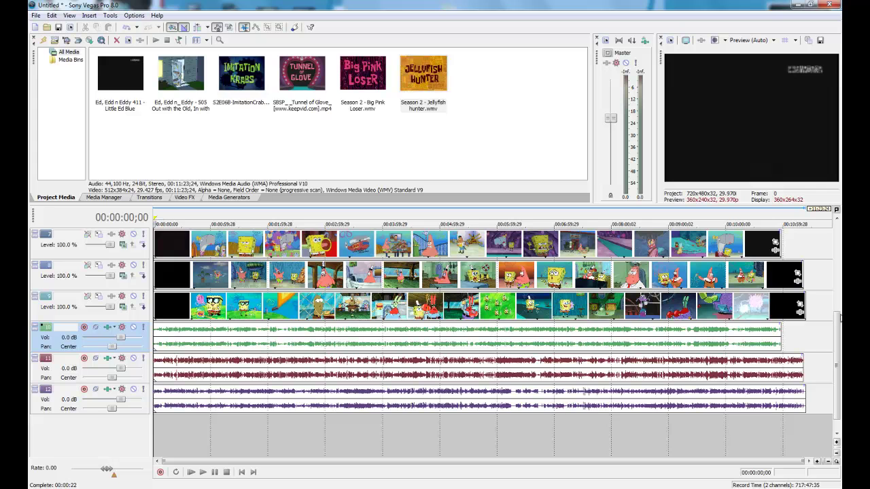
{"action": "scroll", "coordinate": [840, 318], "scroll_direction": "up", "scroll_amount": 2}
{"action": "left_click_drag", "start_coordinate": [68, 274], "coordinate": [124, 374]}
Step: Move purple audio track 4 and maroon audio track 2 below the video tracks
{"action": "scroll", "coordinate": [40, 337], "scroll_direction": "up", "scroll_amount": 2}
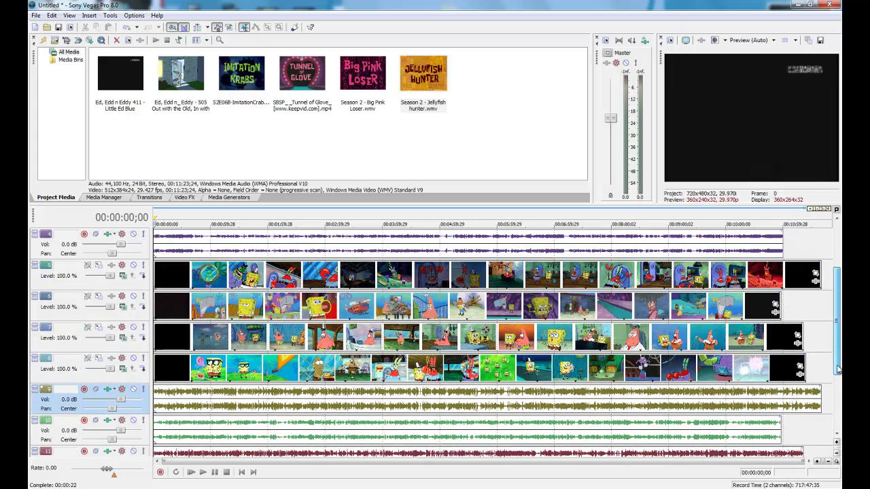
{"action": "left_click", "coordinate": [68, 285]}
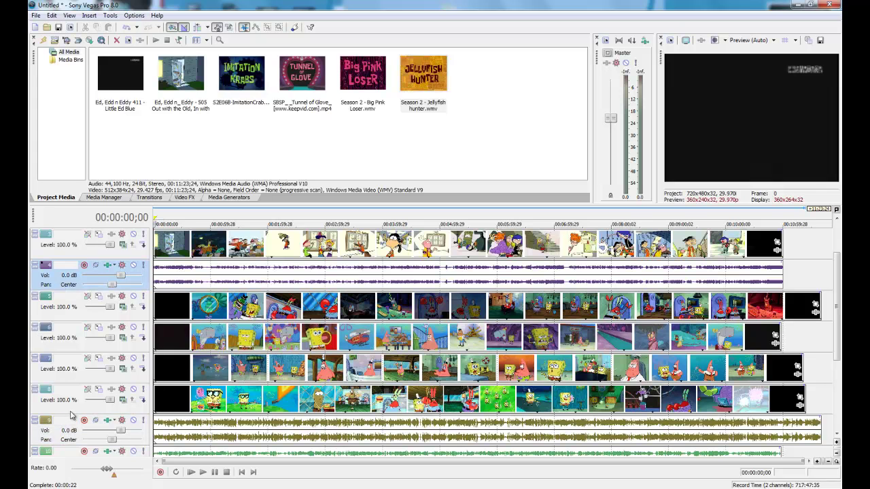
{"action": "left_click_drag", "start_coordinate": [68, 285], "coordinate": [72, 404]}
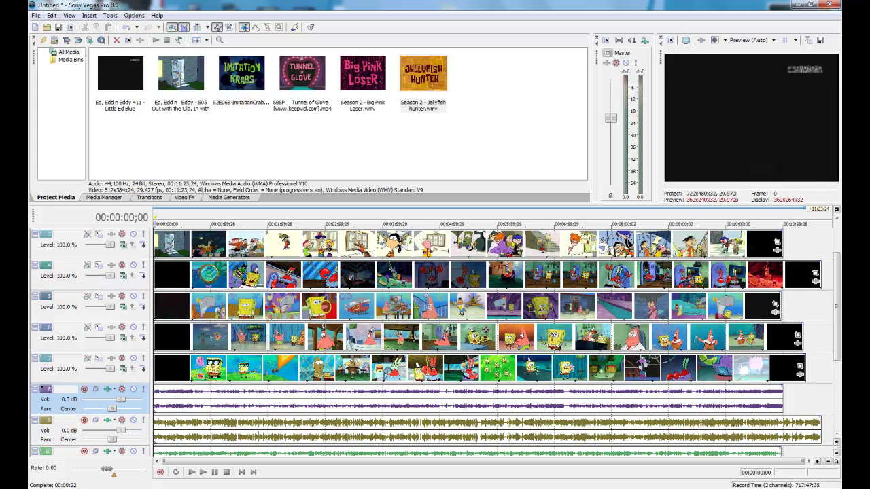
{"action": "scroll", "coordinate": [833, 361], "scroll_direction": "up", "scroll_amount": 2}
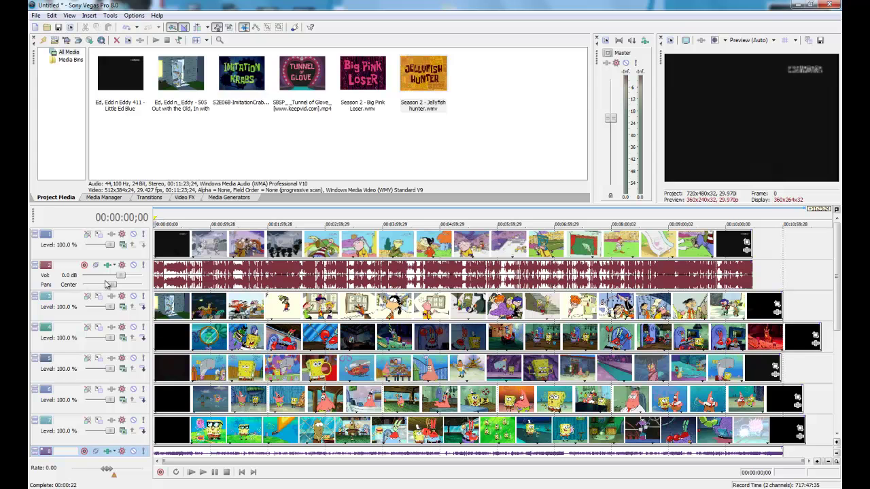
{"action": "left_click", "coordinate": [68, 285]}
{"action": "left_click_drag", "start_coordinate": [42, 297], "coordinate": [78, 440]}
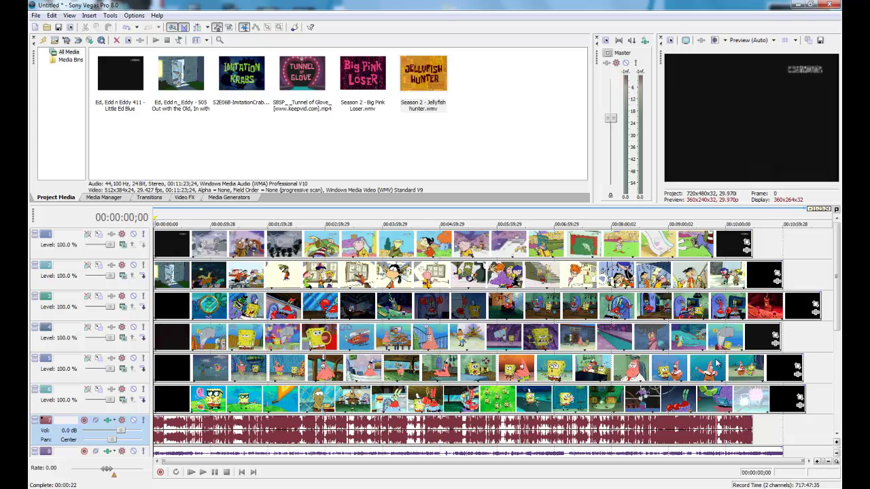
Step: Apply the 1:1 Square pan/crop preset to the Little Ed Blue and 505 Out with the Old clips
{"action": "left_click", "coordinate": [745, 242]}
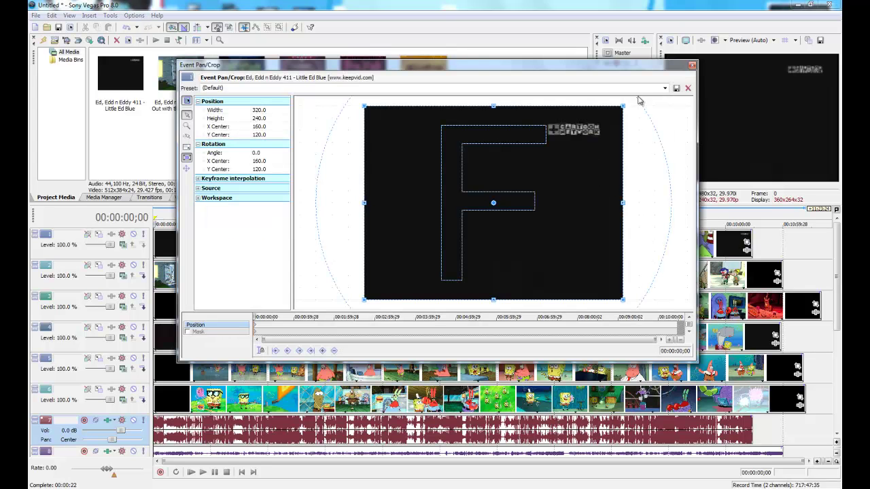
{"action": "left_click", "coordinate": [665, 89]}
{"action": "left_click", "coordinate": [656, 102]}
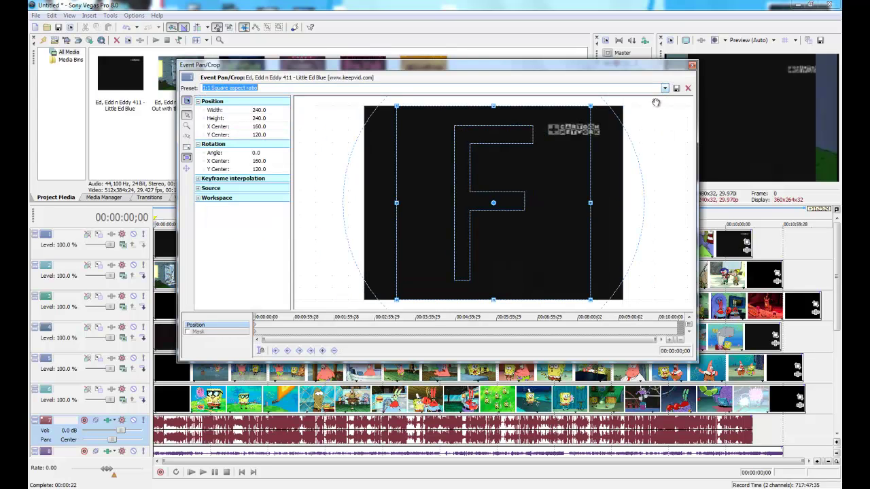
{"action": "left_click", "coordinate": [691, 66]}
{"action": "left_click", "coordinate": [777, 274]}
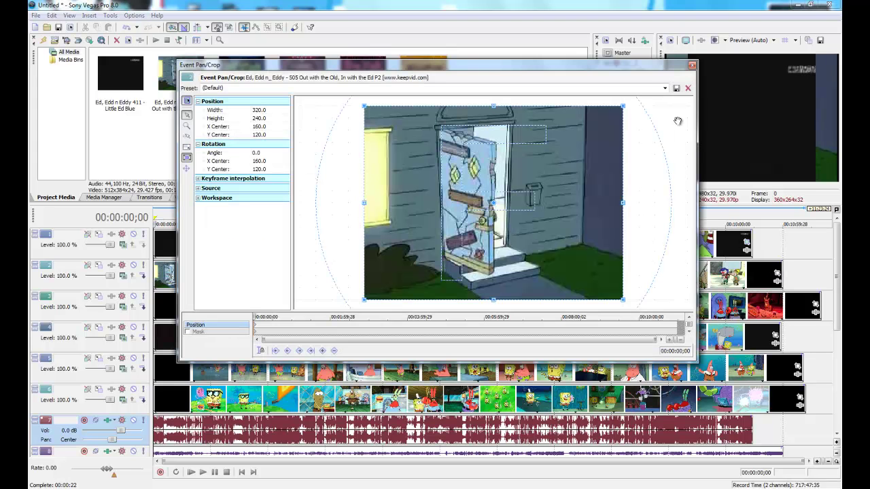
{"action": "left_click", "coordinate": [665, 89]}
{"action": "left_click", "coordinate": [652, 103]}
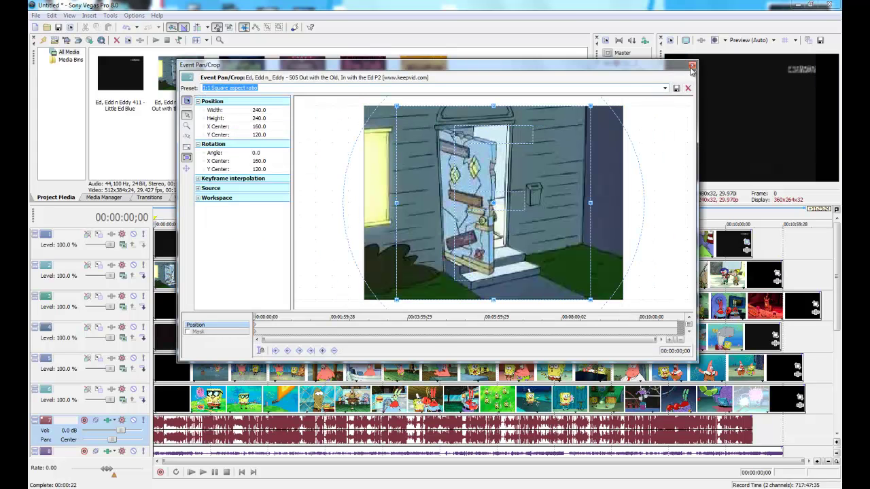
{"action": "left_click", "coordinate": [691, 66]}
Step: Apply the 1:1 Square pan/crop preset to the ImitationCrabsSB and Tunnel of Glove clips
{"action": "left_click", "coordinate": [814, 303]}
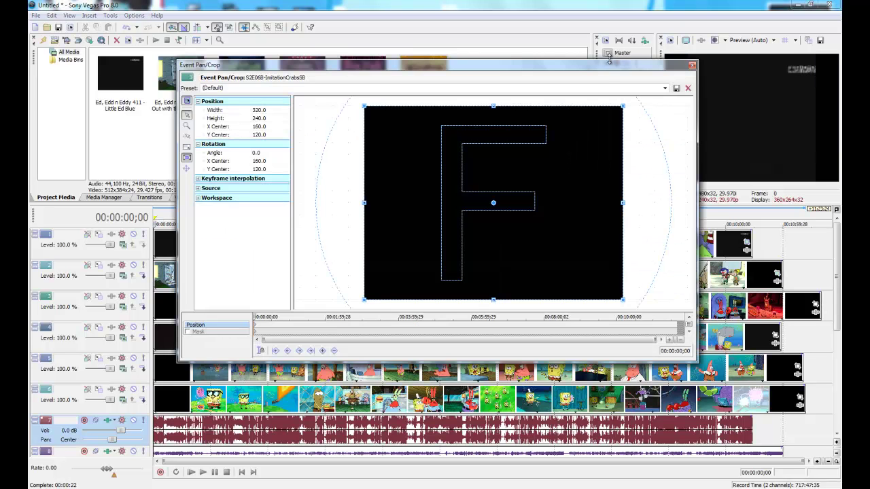
{"action": "left_click", "coordinate": [665, 88]}
{"action": "left_click", "coordinate": [652, 103]}
{"action": "left_click", "coordinate": [691, 65]}
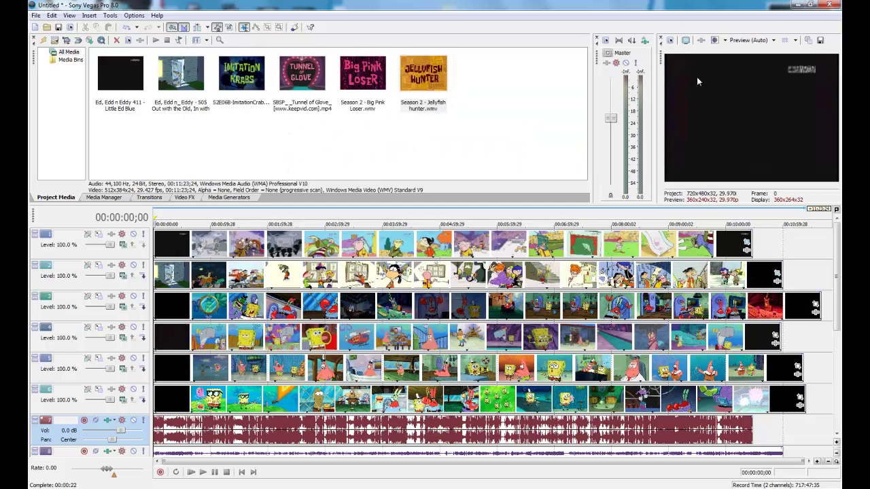
{"action": "left_click", "coordinate": [775, 335]}
{"action": "left_click", "coordinate": [665, 89]}
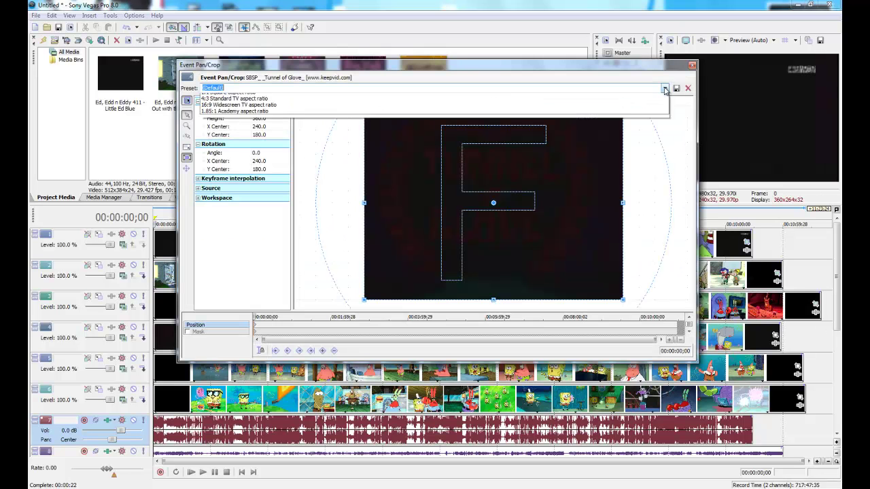
{"action": "left_click", "coordinate": [658, 103]}
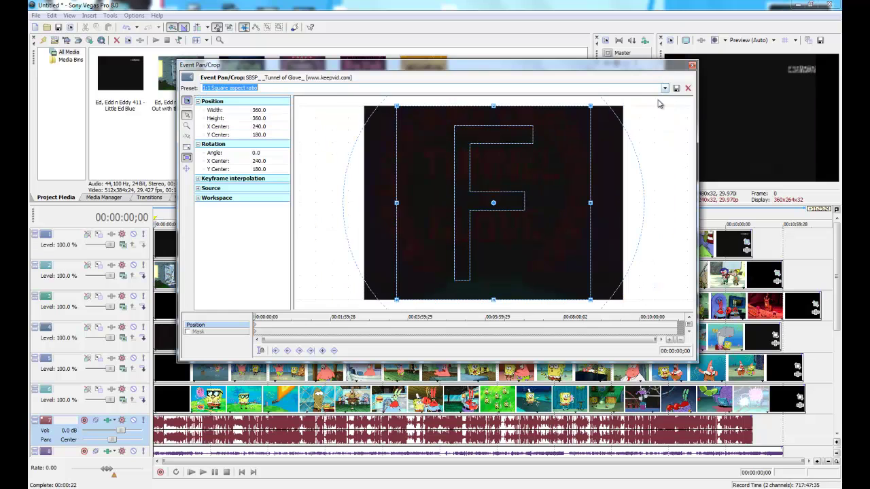
{"action": "left_click", "coordinate": [692, 66]}
Step: Apply the 1:1 Square pan/crop preset to the Big Pink Loser clip
{"action": "left_click", "coordinate": [746, 242]}
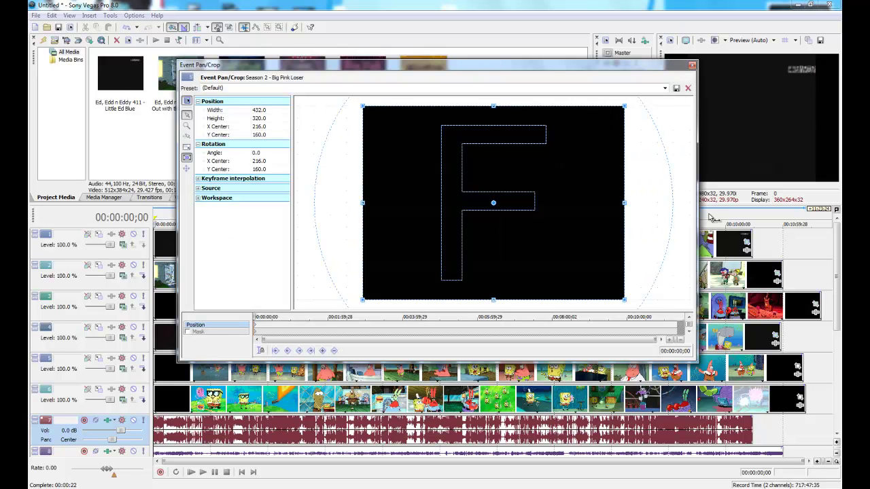
{"action": "left_click", "coordinate": [665, 89]}
{"action": "left_click", "coordinate": [654, 109]}
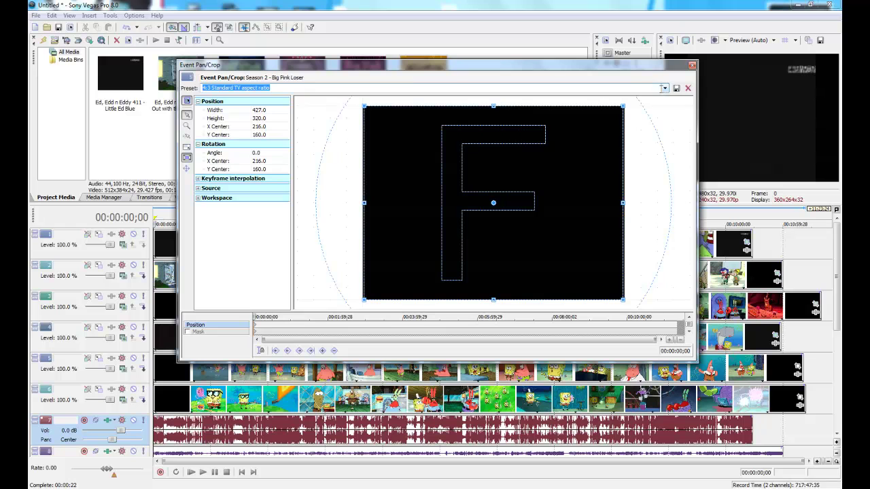
{"action": "left_click", "coordinate": [664, 88]}
{"action": "left_click", "coordinate": [612, 103]}
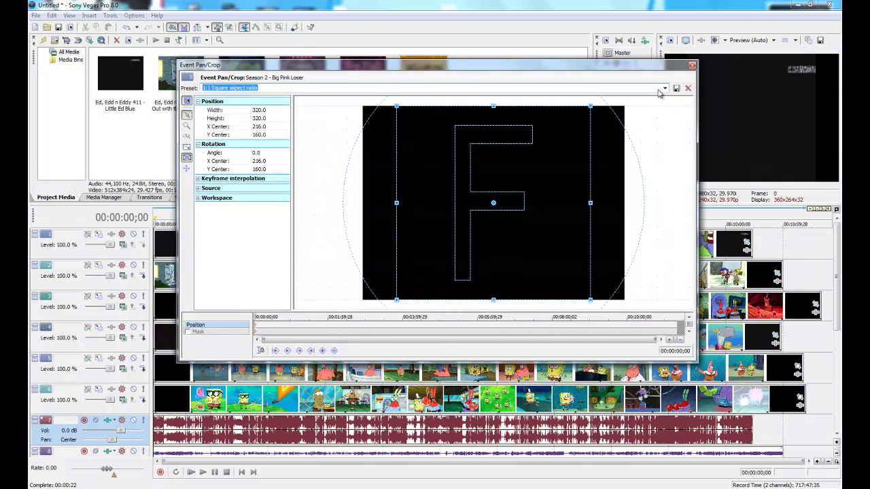
{"action": "left_click", "coordinate": [692, 66]}
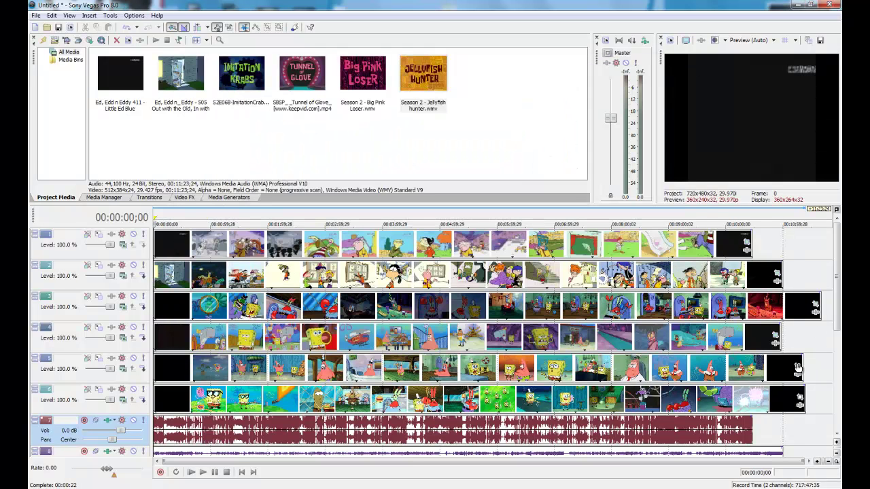
{"action": "left_click", "coordinate": [798, 369]}
{"action": "left_click", "coordinate": [692, 65]}
Step: Apply the 1:1 Square pan/crop preset to the Jellyfish Hunter clip
{"action": "left_click", "coordinate": [802, 397]}
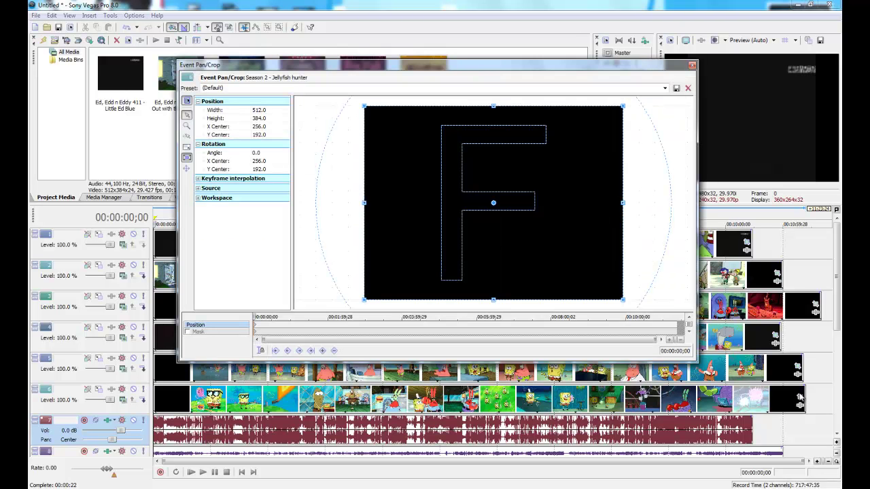
{"action": "left_click", "coordinate": [665, 88]}
{"action": "left_click", "coordinate": [638, 101]}
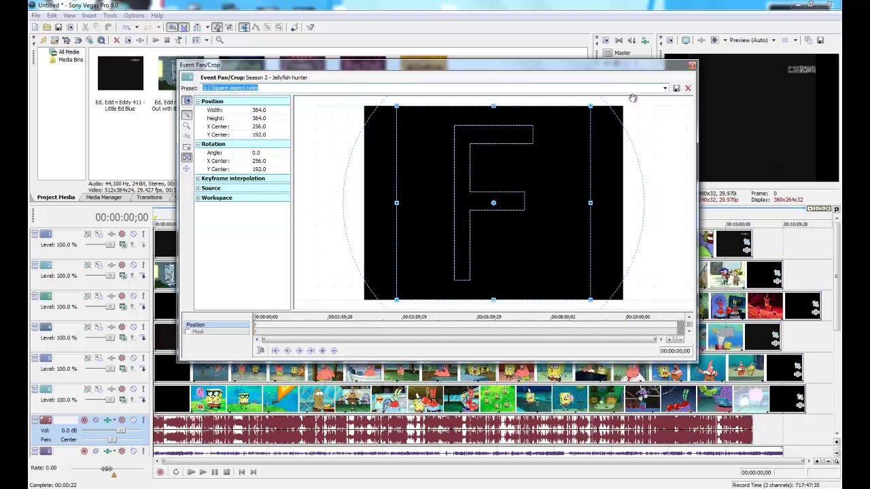
{"action": "left_click", "coordinate": [691, 66]}
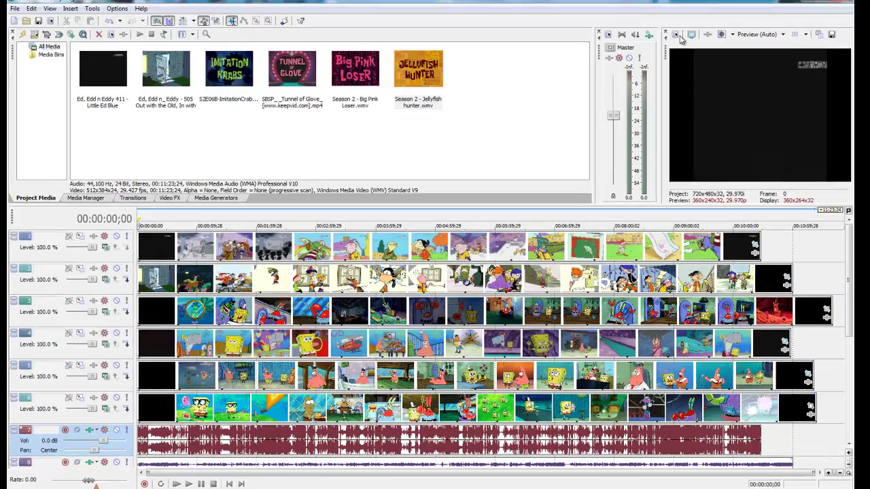
Step: In project properties, set width and height 500, field order None (progressive), pixel aspect 1.0000 Square
{"action": "left_click", "coordinate": [677, 34]}
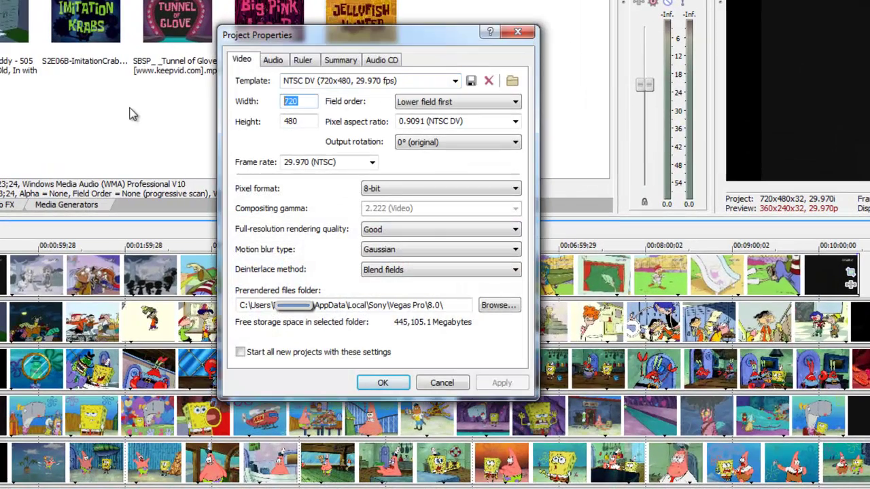
{"action": "type", "text": "500"}
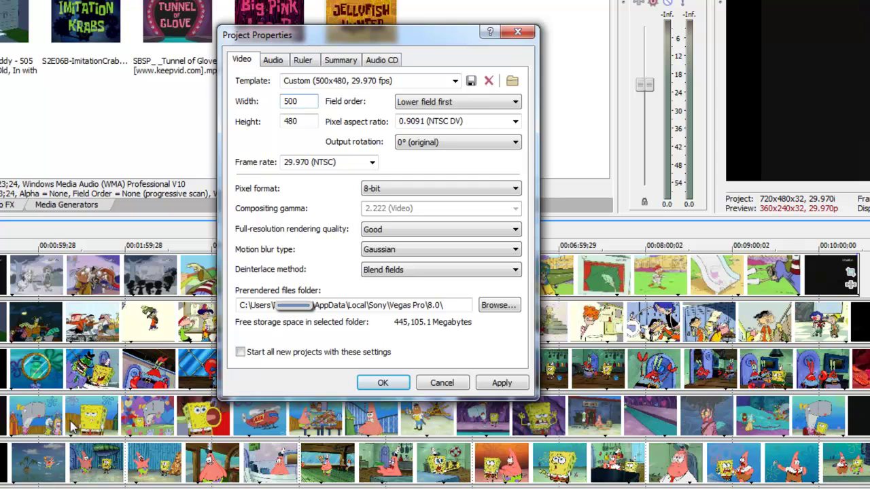
{"action": "double_click", "coordinate": [308, 121]}
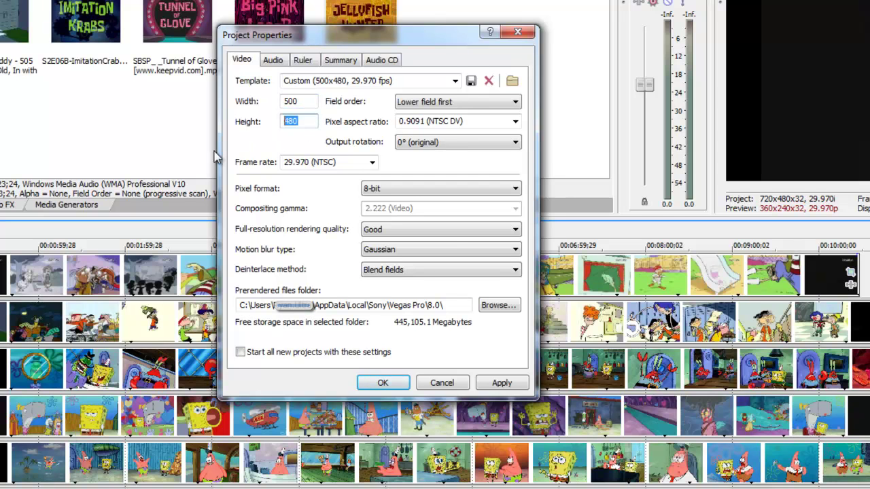
{"action": "type", "text": "500"}
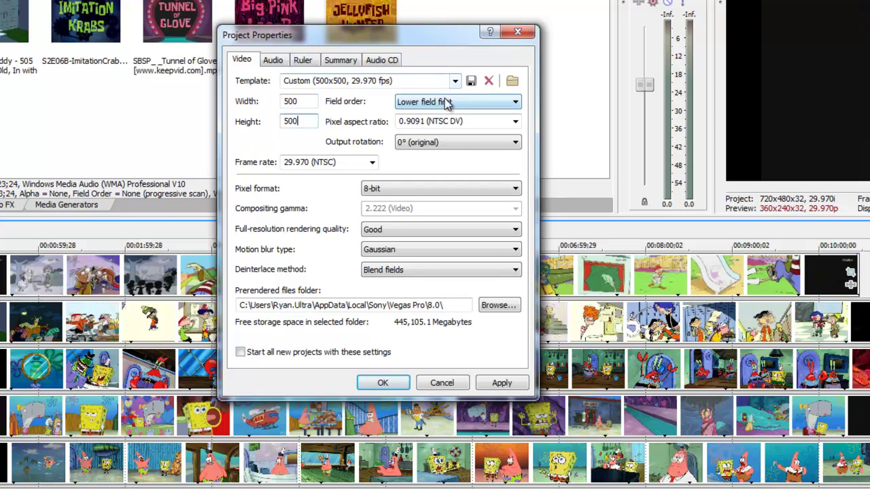
{"action": "left_click", "coordinate": [445, 102]}
{"action": "left_click", "coordinate": [442, 112]}
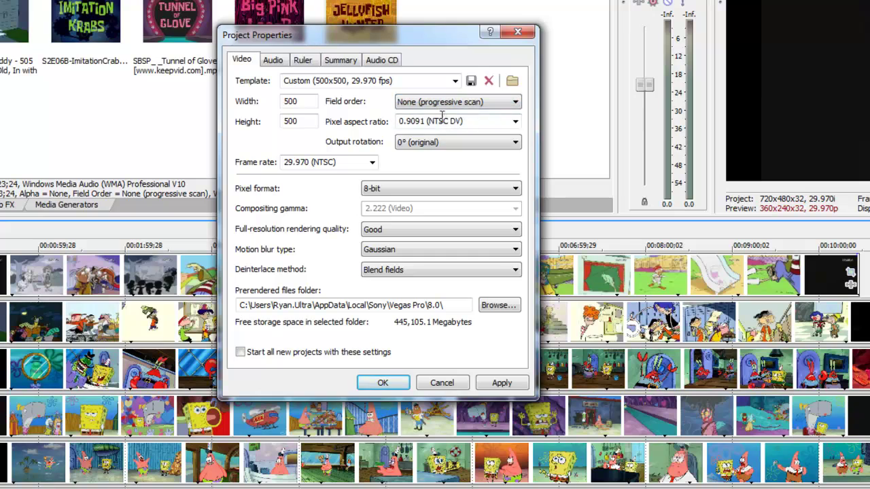
{"action": "left_click", "coordinate": [515, 122]}
{"action": "left_click", "coordinate": [513, 135]}
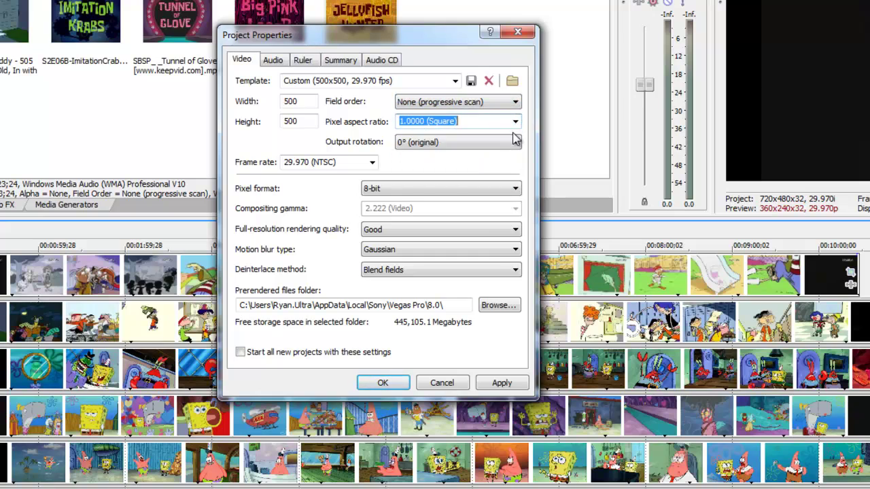
{"action": "left_click", "coordinate": [382, 383]}
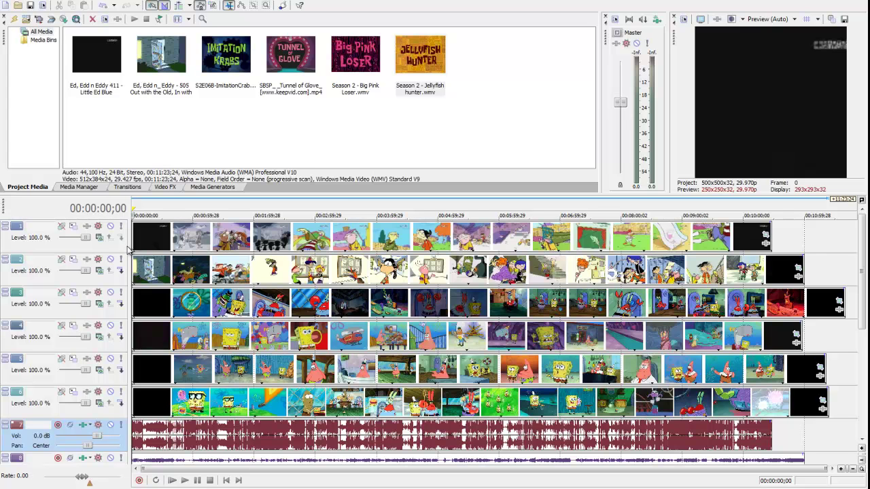
Step: Insert an empty video track above track 1 and make tracks 2–7 its compositing children
{"action": "right_click", "coordinate": [71, 249]}
{"action": "left_click", "coordinate": [96, 268]}
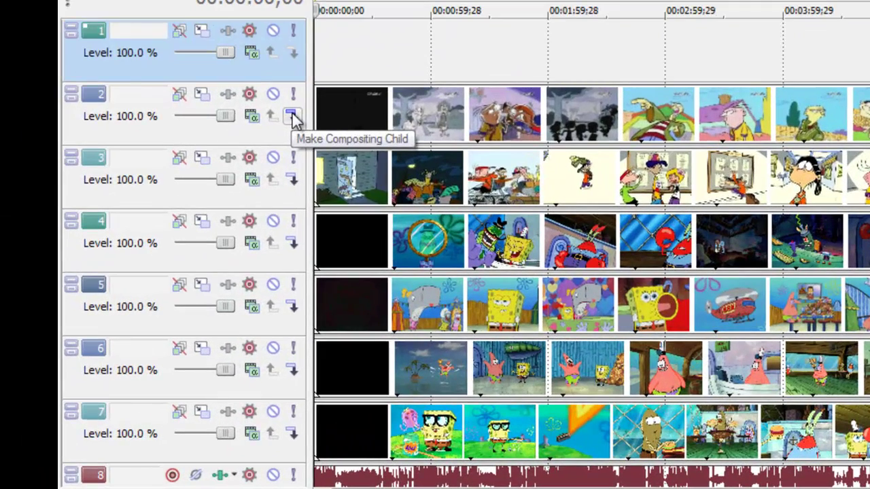
{"action": "left_click", "coordinate": [118, 272]}
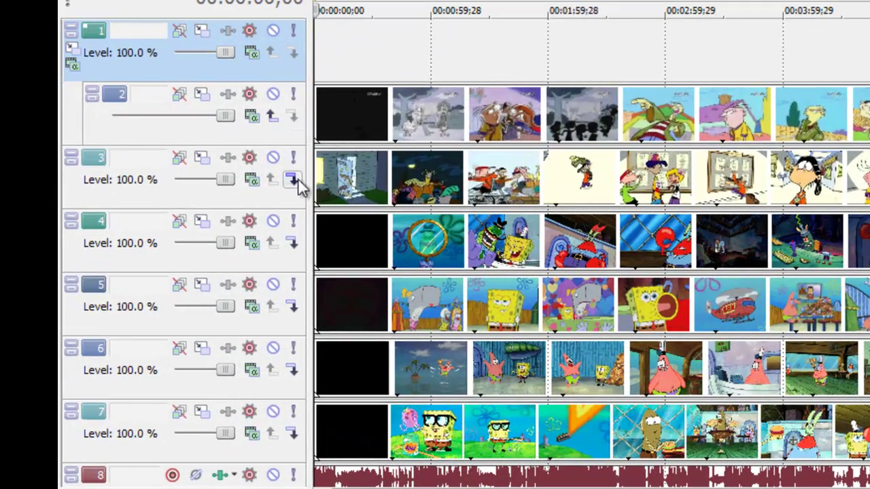
{"action": "left_click", "coordinate": [292, 179]}
{"action": "left_click", "coordinate": [293, 243]}
{"action": "left_click", "coordinate": [293, 307]}
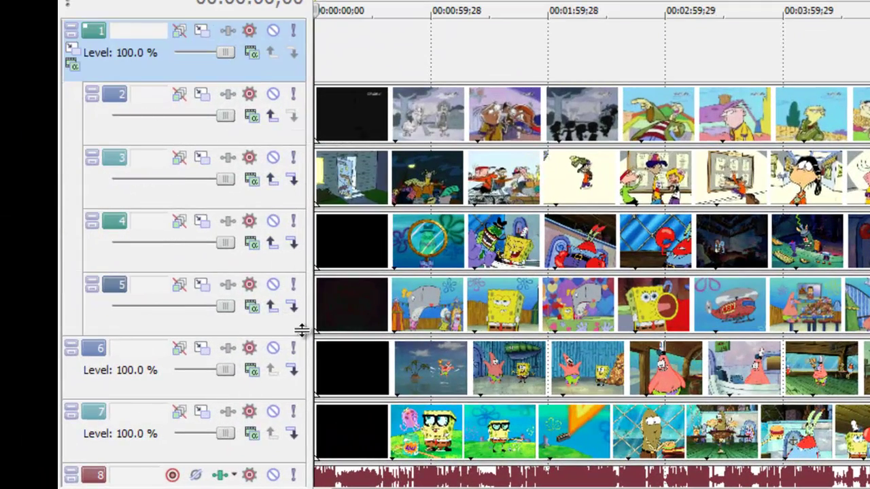
{"action": "left_click", "coordinate": [292, 370]}
{"action": "left_click", "coordinate": [293, 434]}
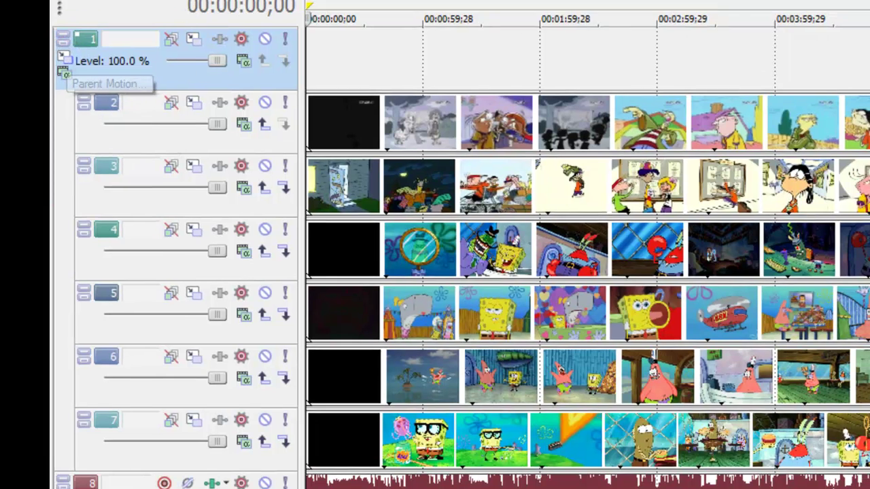
Step: Set the top track's parent motion width to 147.5, giving a 147.50 by 147.50 frame
{"action": "left_click", "coordinate": [64, 72]}
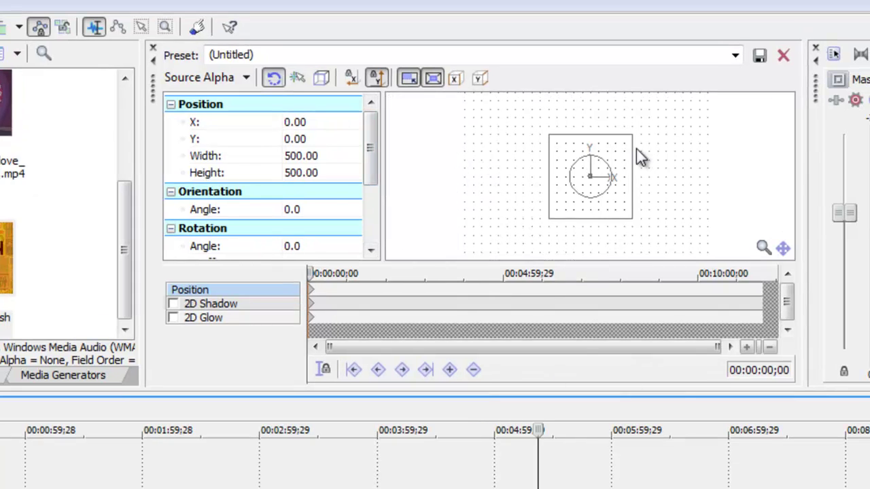
{"action": "left_click", "coordinate": [316, 156]}
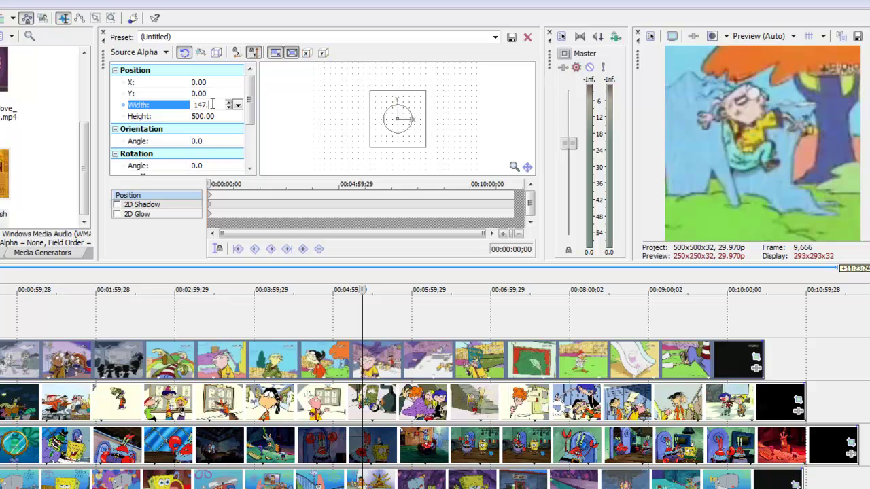
{"action": "key", "text": "Return"}
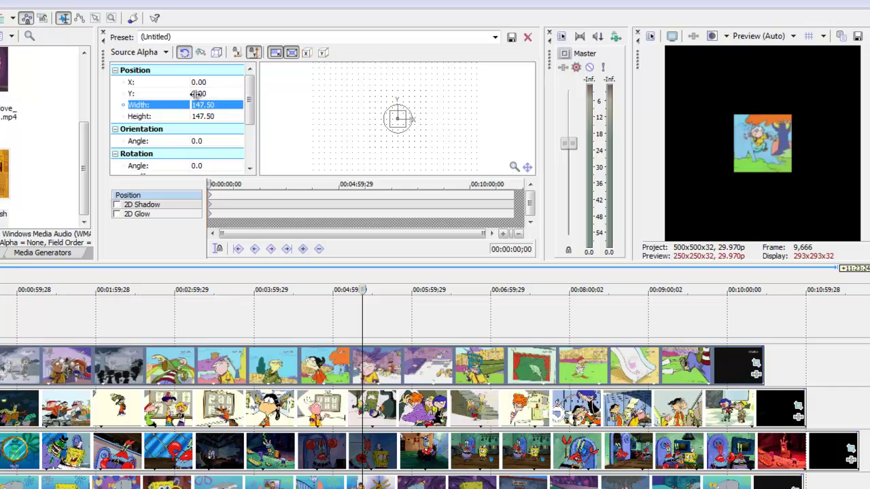
Step: Set child tracks 2, 3 and 4 to 3D Source Alpha compositing
{"action": "left_click", "coordinate": [104, 34]}
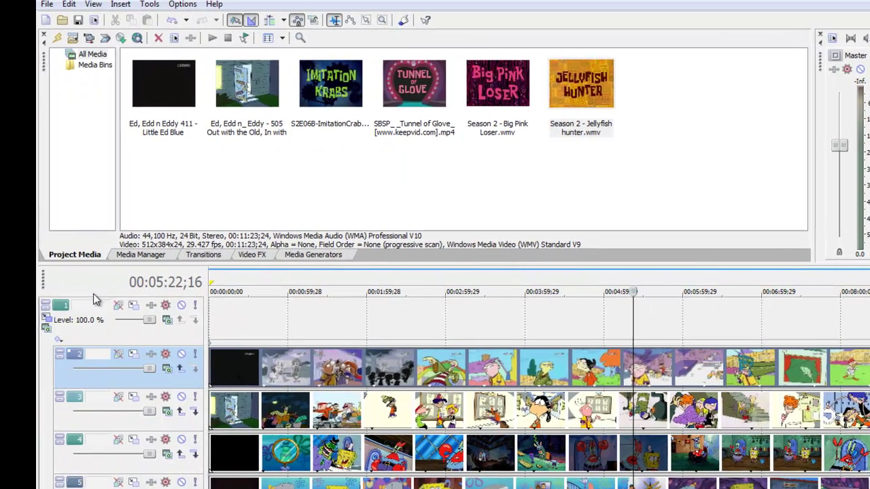
{"action": "left_click", "coordinate": [52, 327]}
{"action": "left_click", "coordinate": [122, 330]}
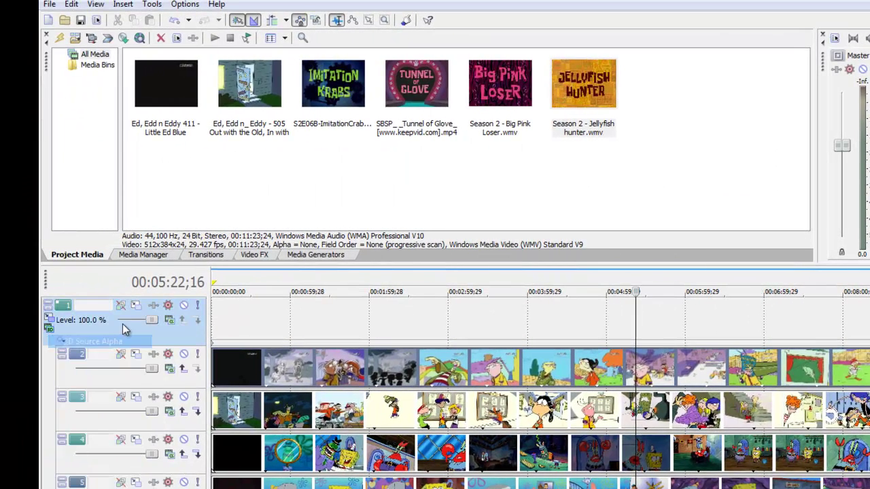
{"action": "left_click", "coordinate": [172, 320]}
{"action": "left_click", "coordinate": [191, 338]}
{"action": "left_click", "coordinate": [170, 411]}
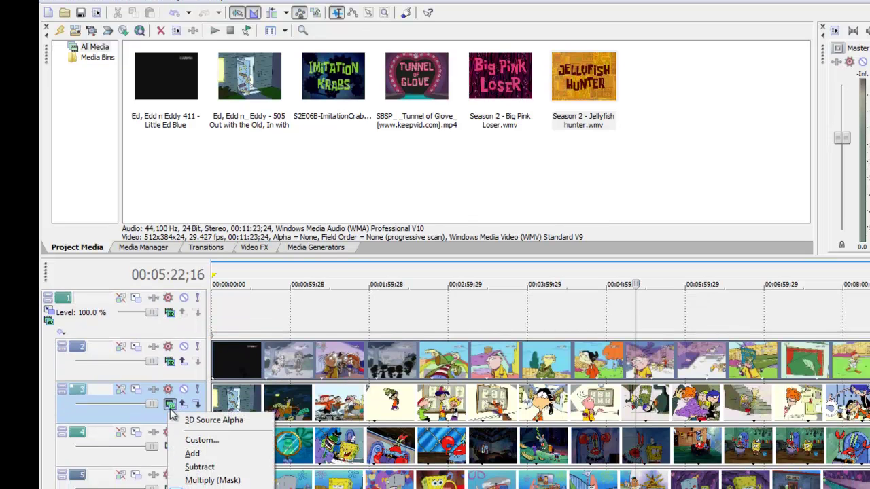
{"action": "left_click", "coordinate": [213, 420]}
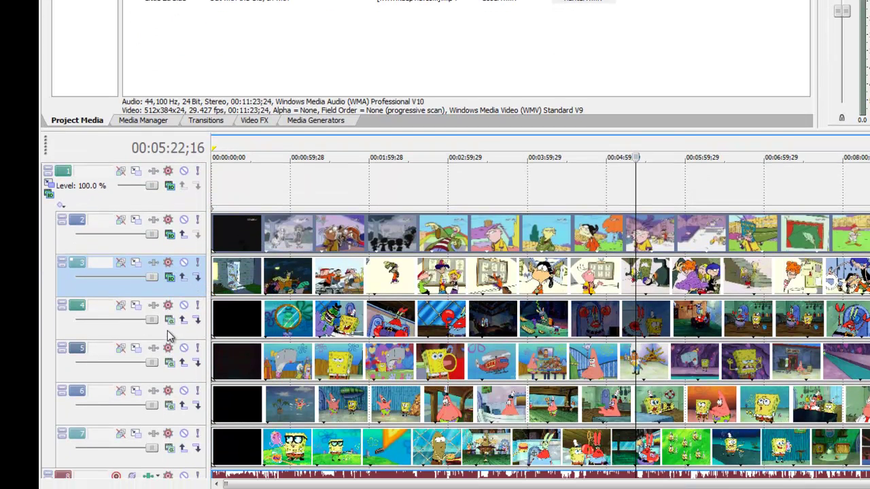
{"action": "left_click", "coordinate": [170, 447]}
{"action": "left_click", "coordinate": [214, 113]}
Step: Set child tracks 5, 6 and 7 to 3D Source Alpha compositing as well
{"action": "left_click", "coordinate": [169, 362]}
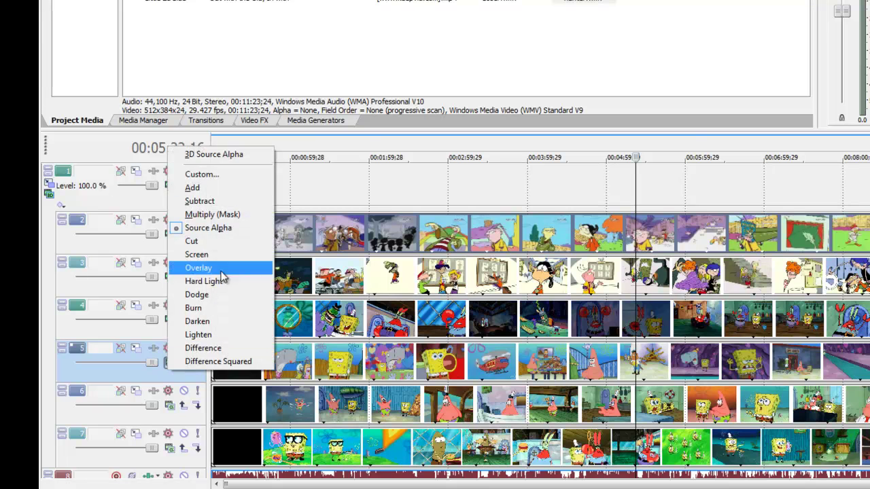
{"action": "left_click", "coordinate": [239, 153]}
{"action": "left_click", "coordinate": [169, 405]}
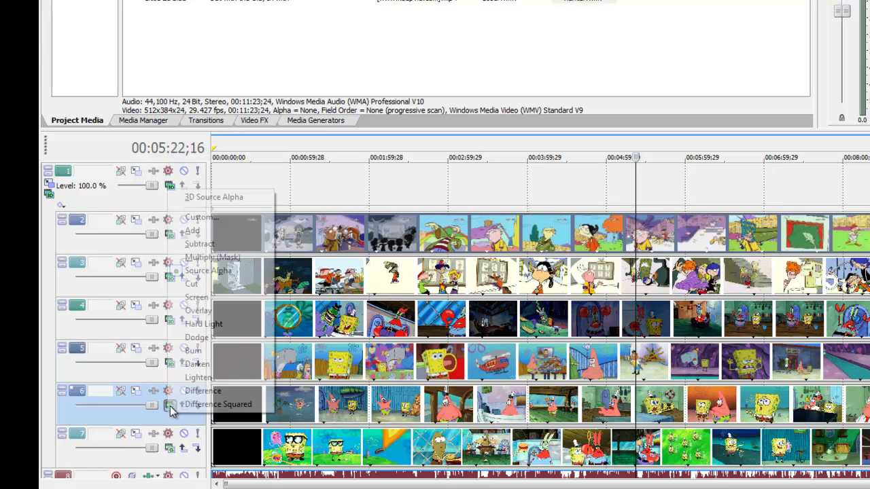
{"action": "left_click", "coordinate": [217, 197]}
{"action": "left_click", "coordinate": [170, 449]}
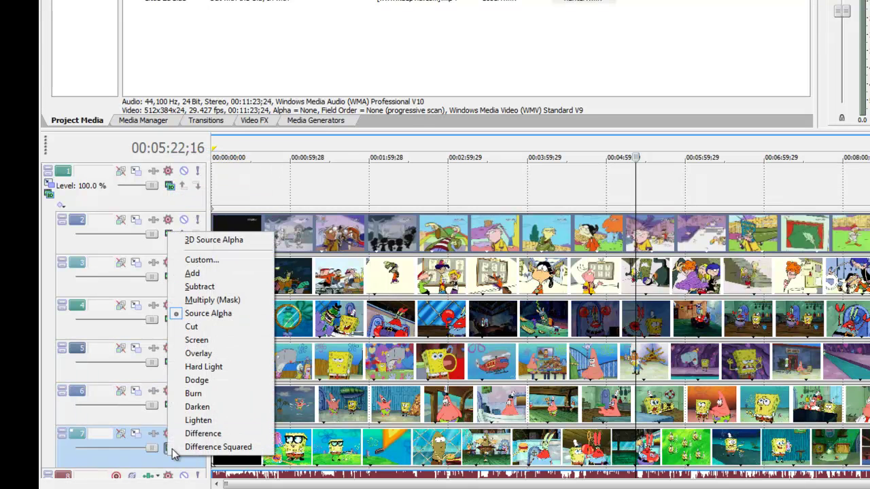
{"action": "left_click", "coordinate": [231, 239]}
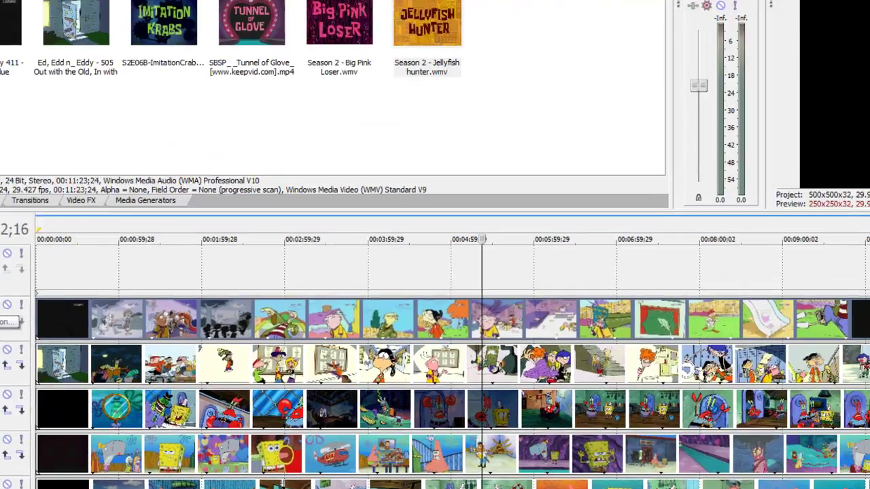
{"action": "left_click", "coordinate": [136, 220]}
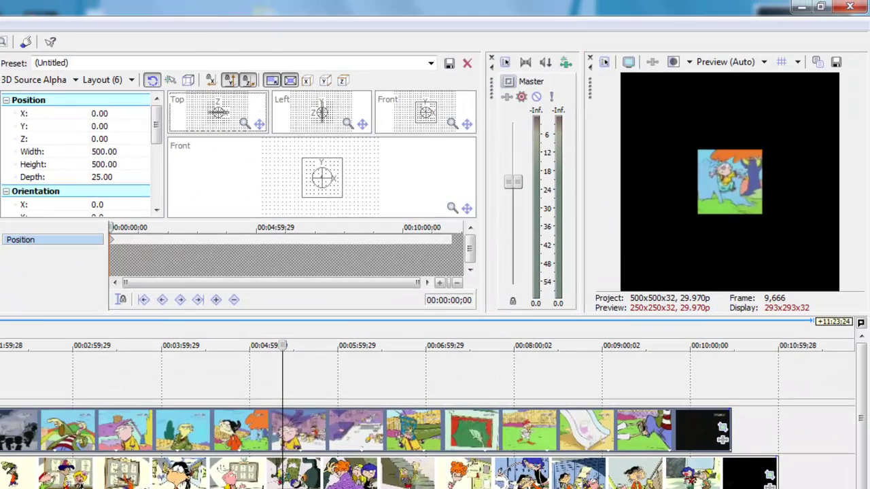
Step: Move track 2's clip to Position X -300 in Track Motion
{"action": "left_click", "coordinate": [290, 163]}
{"action": "scroll", "coordinate": [291, 165], "scroll_direction": "up", "scroll_amount": 2}
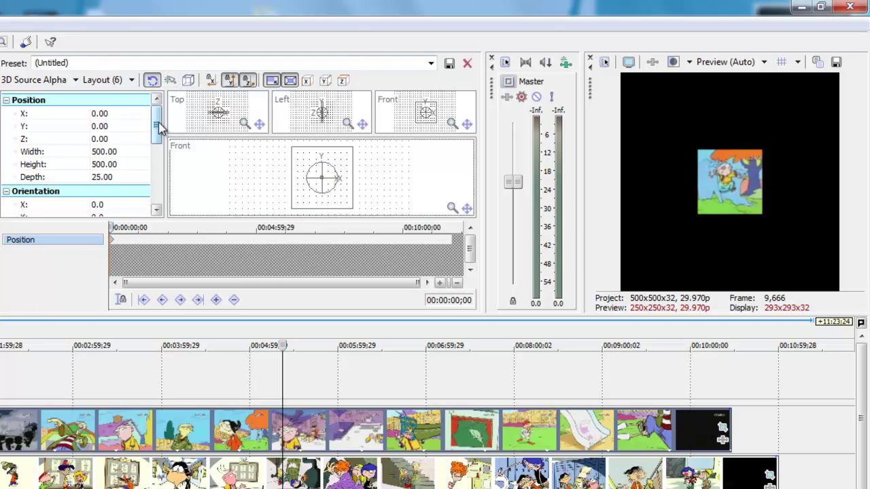
{"action": "left_click_drag", "start_coordinate": [158, 123], "coordinate": [157, 133]}
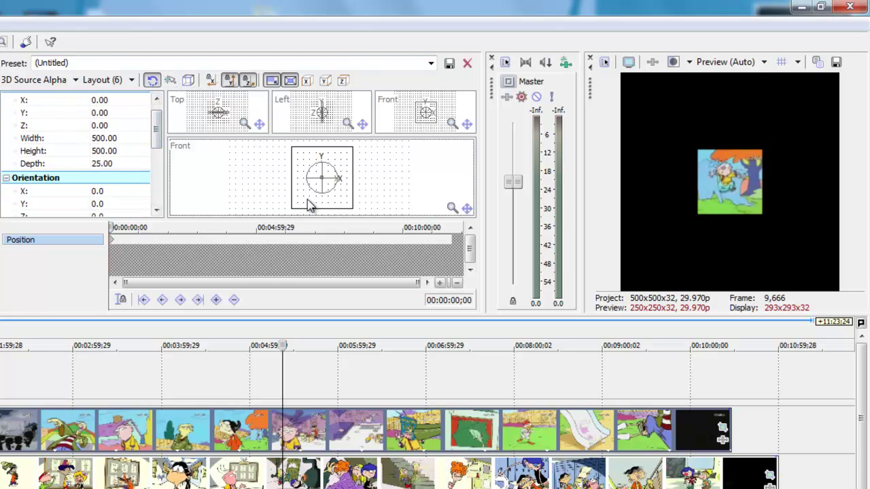
{"action": "left_click_drag", "start_coordinate": [307, 199], "coordinate": [252, 195]}
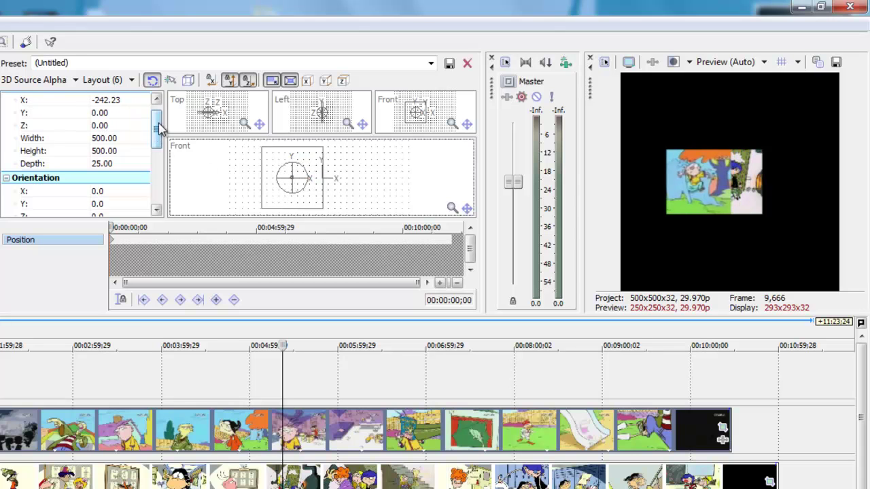
{"action": "left_click_drag", "start_coordinate": [158, 132], "coordinate": [116, 113]}
{"action": "left_click", "coordinate": [125, 113]}
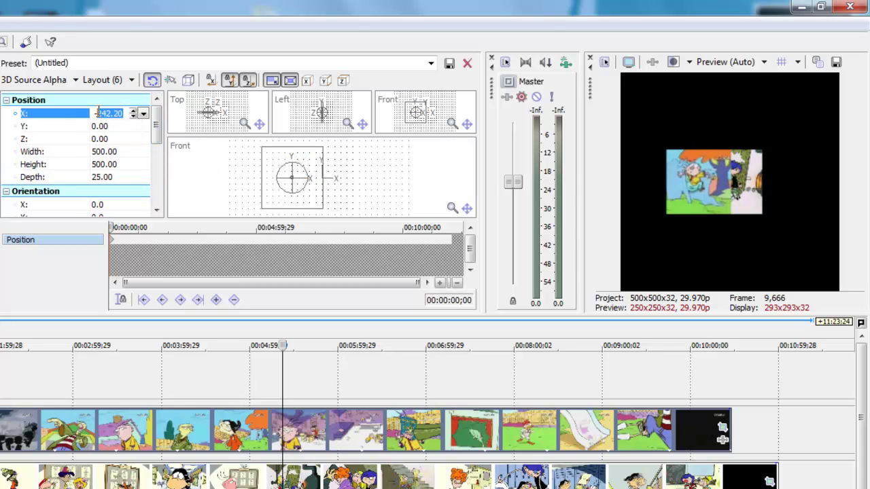
{"action": "type", "text": "-3"}
{"action": "type", "text": "00"}
{"action": "key", "text": "Return"}
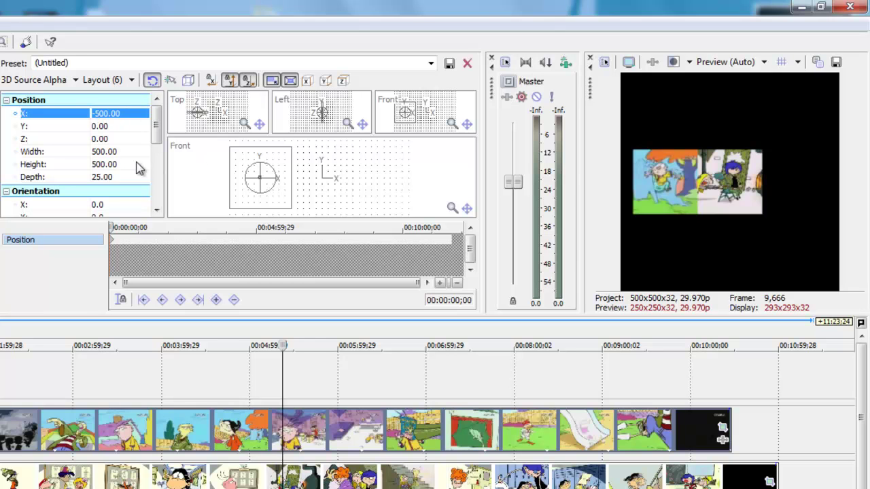
Step: Give track 2's clip a 250 rotation X offset and 90° Y rotation
{"action": "left_click_drag", "start_coordinate": [158, 135], "coordinate": [160, 172]}
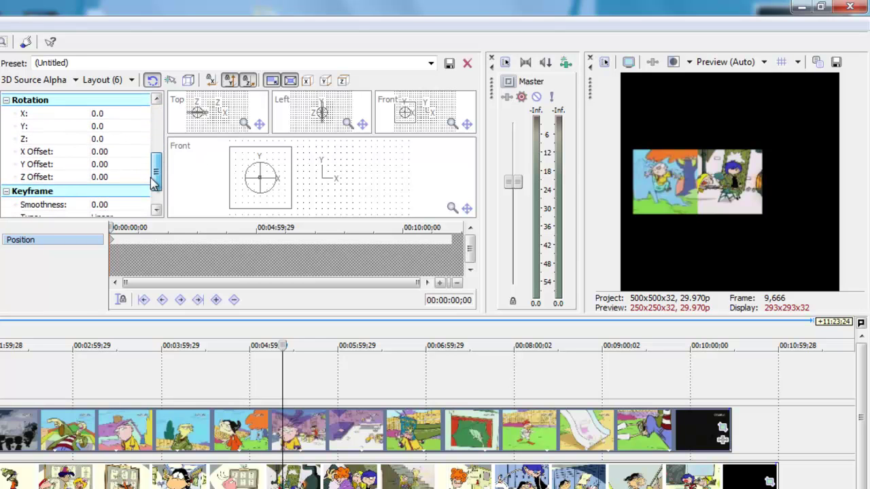
{"action": "left_click", "coordinate": [114, 151]}
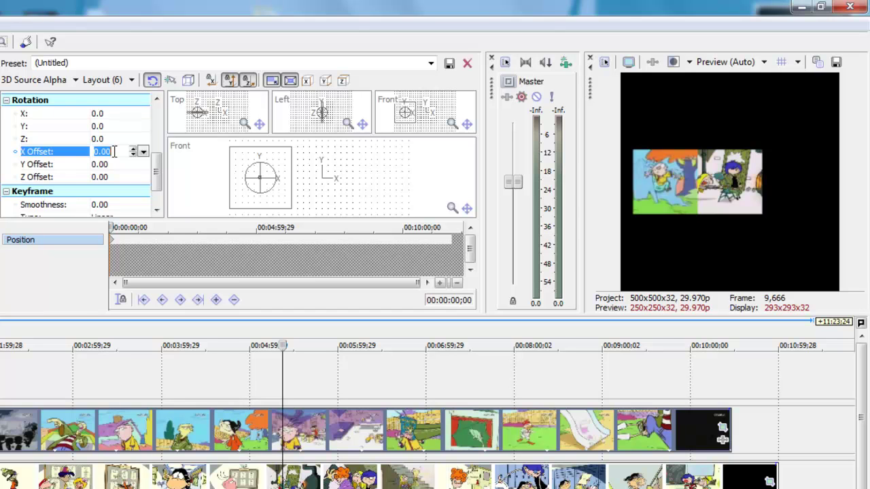
{"action": "key", "text": "Return"}
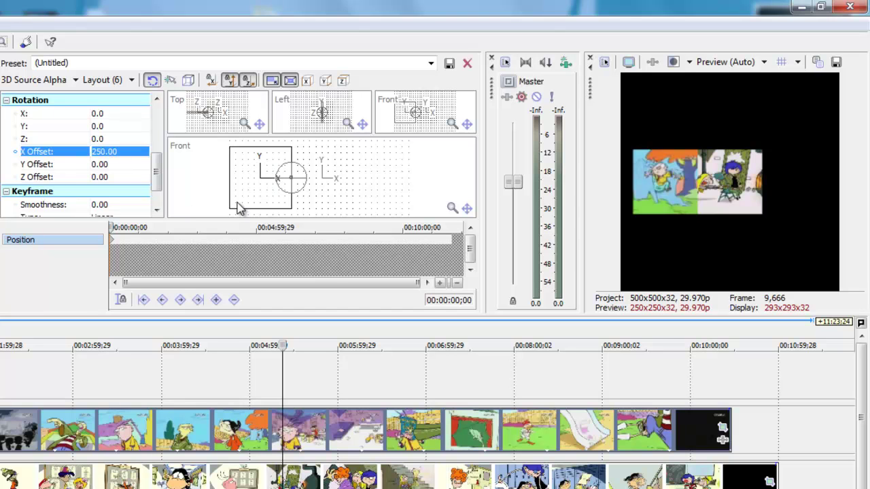
{"action": "left_click", "coordinate": [286, 177]}
{"action": "left_click_drag", "start_coordinate": [286, 176], "coordinate": [293, 175]}
{"action": "left_click", "coordinate": [113, 126]}
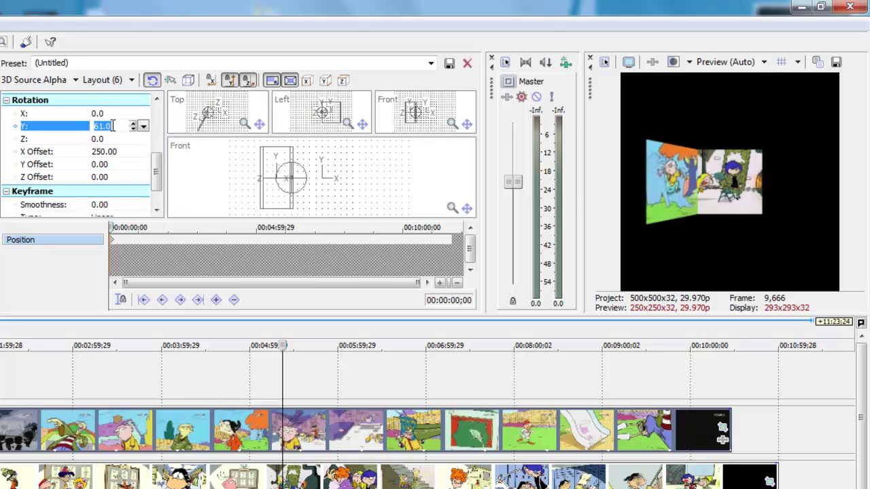
{"action": "type", "text": "90"}
{"action": "key", "text": "Return"}
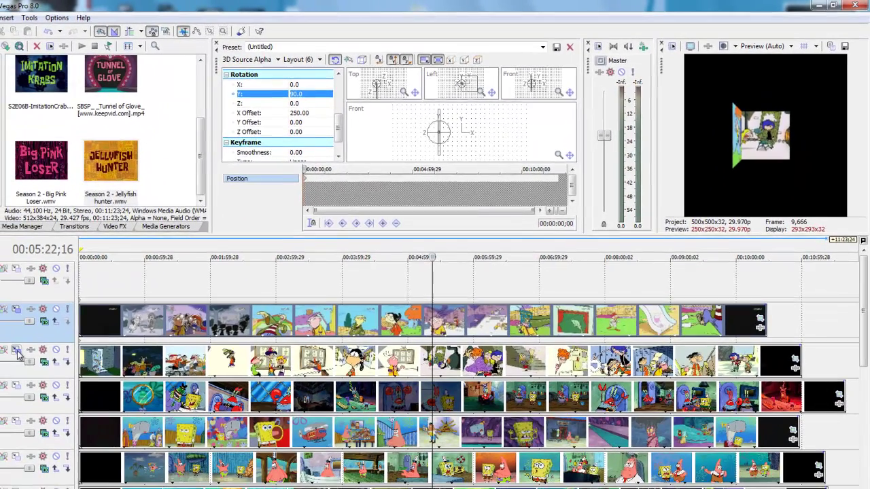
Step: Move the next track's clip to Position X 500 in Track Motion
{"action": "left_click", "coordinate": [18, 351]}
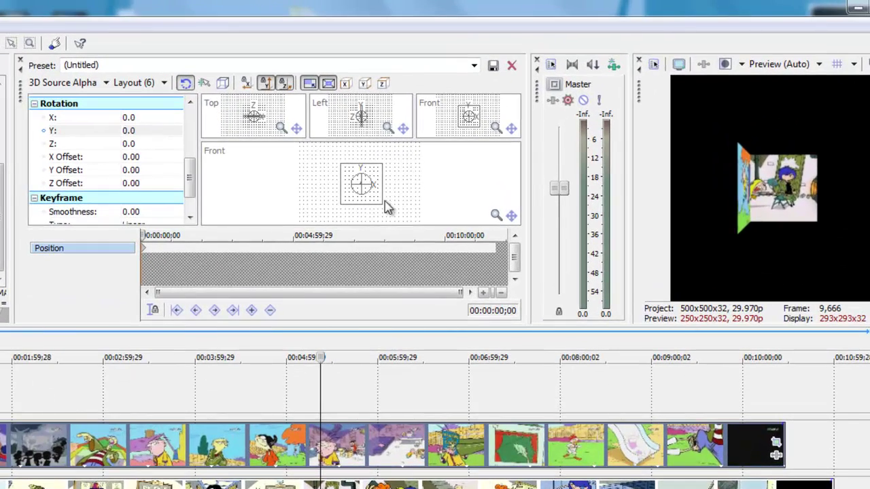
{"action": "left_click_drag", "start_coordinate": [384, 205], "coordinate": [424, 209]}
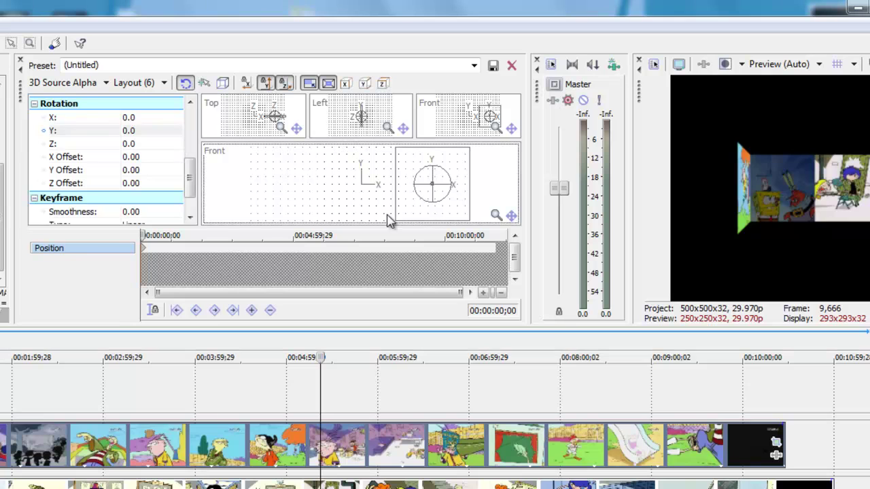
{"action": "left_click_drag", "start_coordinate": [189, 173], "coordinate": [188, 112]}
{"action": "left_click", "coordinate": [142, 113]}
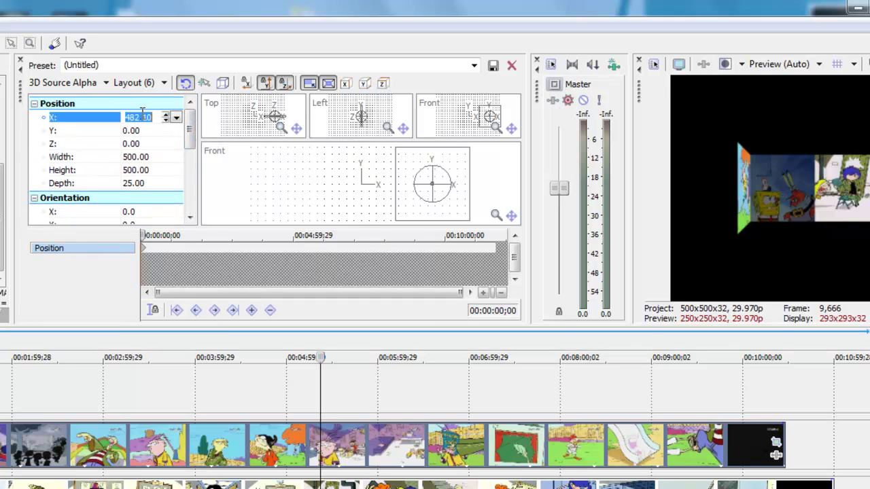
{"action": "type", "text": "500"}
{"action": "key", "text": "Return"}
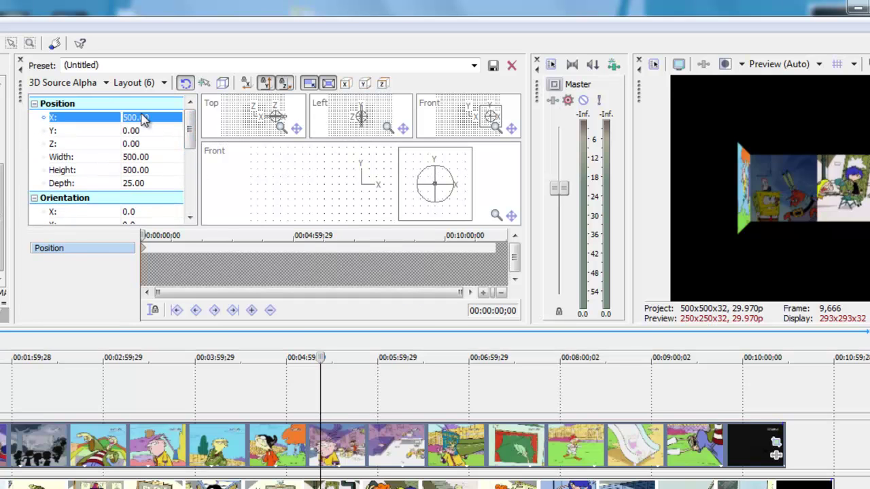
Step: Give that clip a -250 rotation X offset and -90° Y rotation
{"action": "left_click_drag", "start_coordinate": [189, 128], "coordinate": [184, 177]}
{"action": "left_click", "coordinate": [143, 165]}
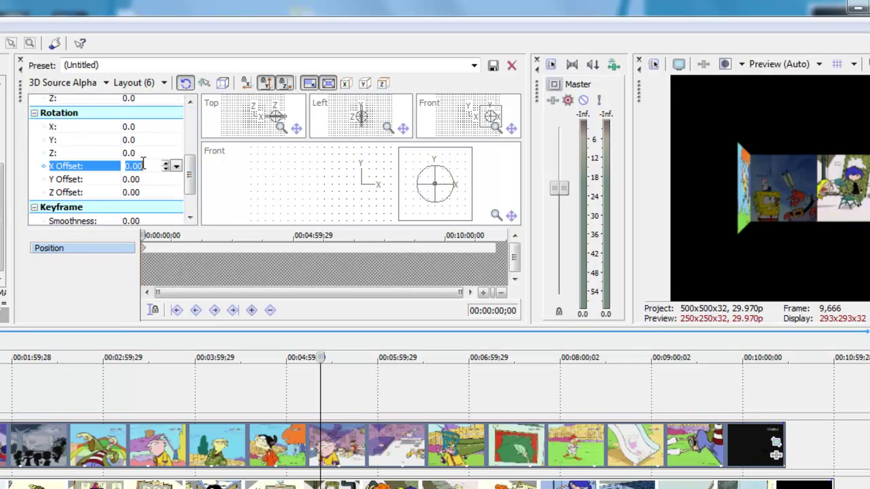
{"action": "type", "text": "-250"}
{"action": "key", "text": "Return"}
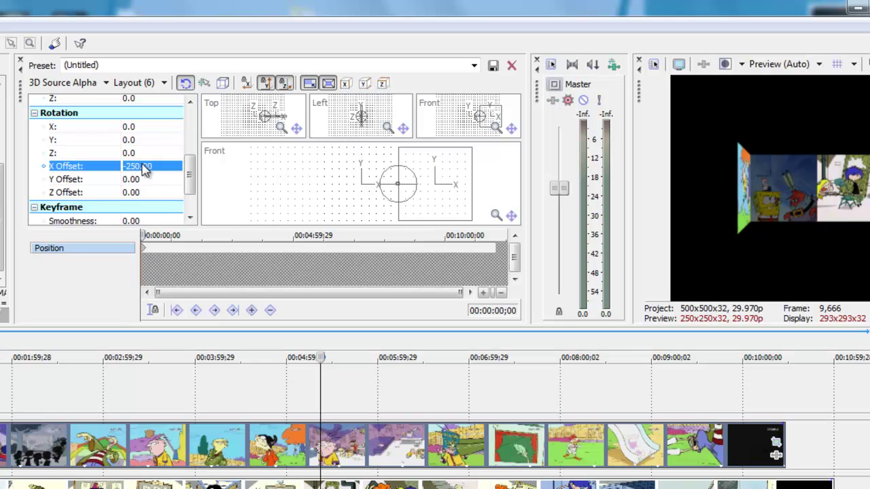
{"action": "left_click_drag", "start_coordinate": [408, 184], "coordinate": [400, 189]}
{"action": "left_click", "coordinate": [136, 139]}
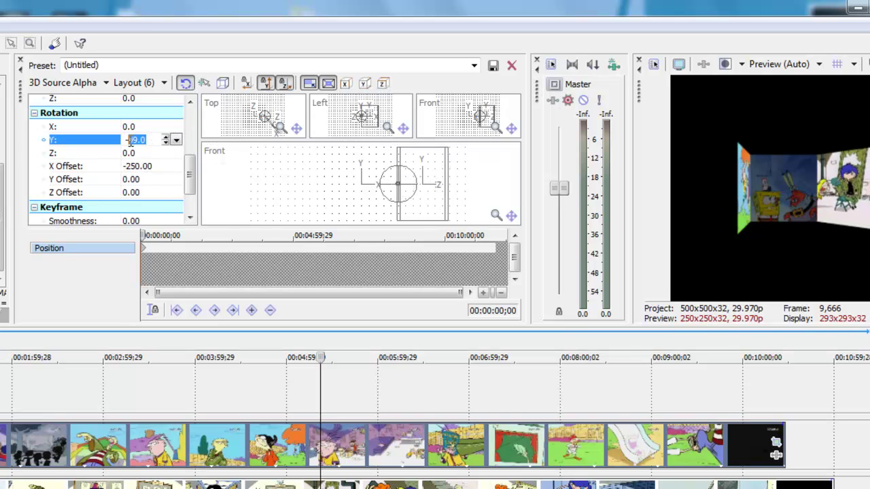
{"action": "key", "text": "Return"}
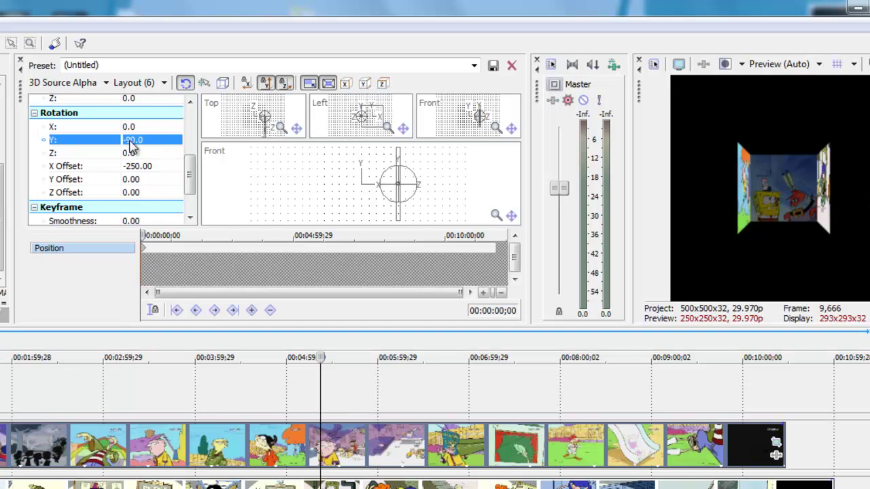
{"action": "left_click", "coordinate": [21, 63]}
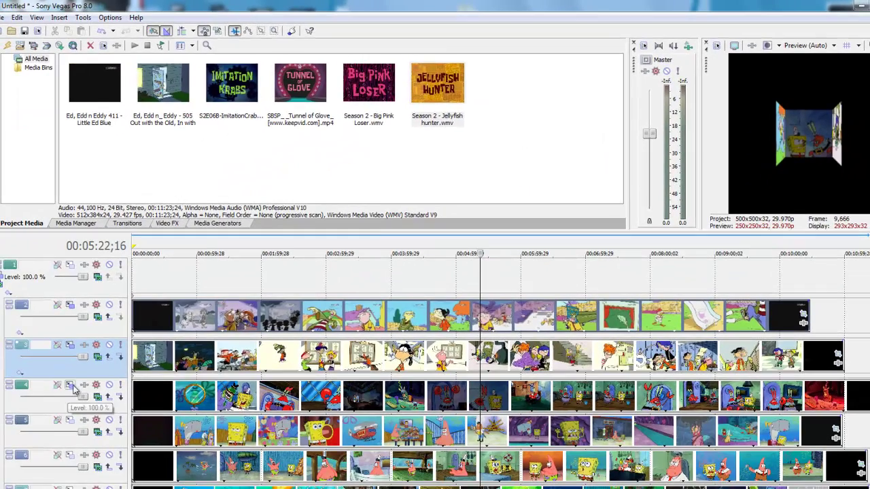
Step: Move track 4's clip to Position Y 500 in Track Motion
{"action": "left_click", "coordinate": [111, 399]}
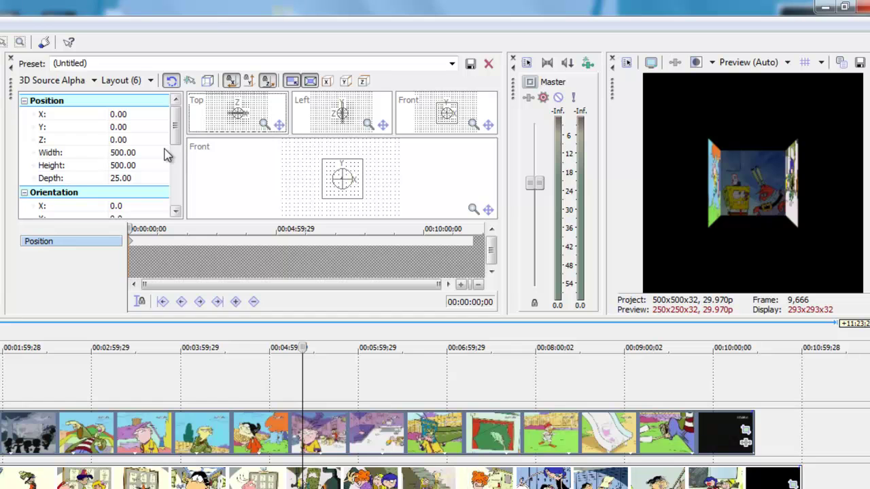
{"action": "left_click_drag", "start_coordinate": [334, 198], "coordinate": [333, 185]}
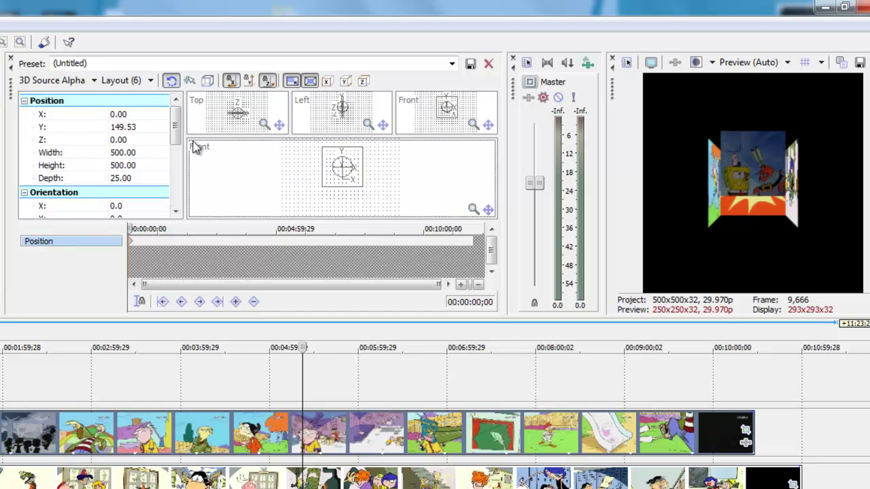
{"action": "left_click", "coordinate": [152, 128]}
{"action": "type", "text": "500"}
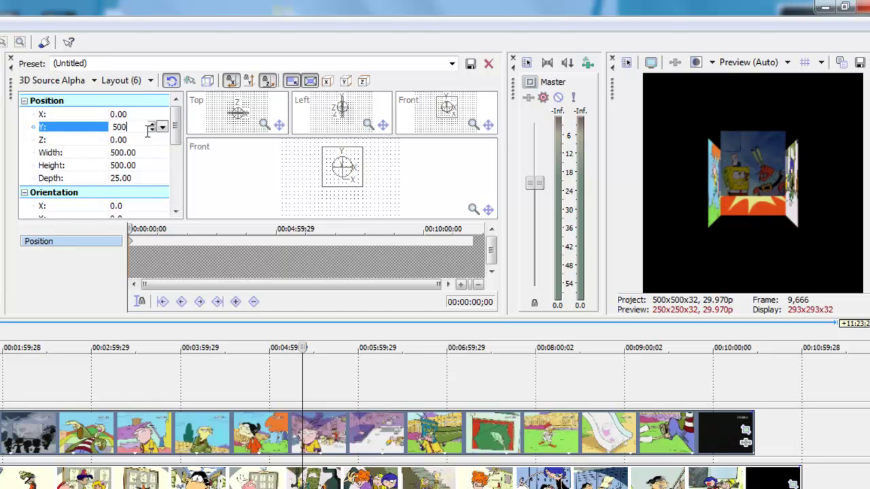
{"action": "key", "text": "Return"}
Step: Give track 4's clip a -250 rotation Y offset and 90° X rotation
{"action": "left_click_drag", "start_coordinate": [175, 131], "coordinate": [172, 176]}
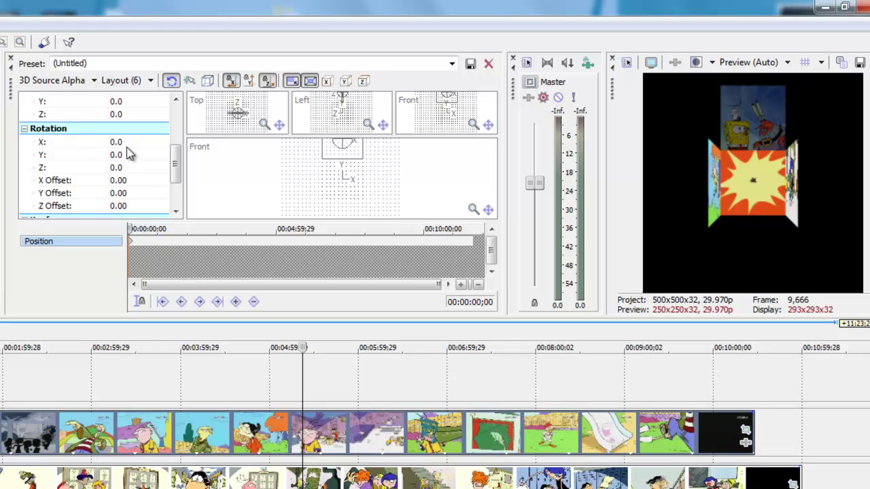
{"action": "left_click", "coordinate": [134, 193]}
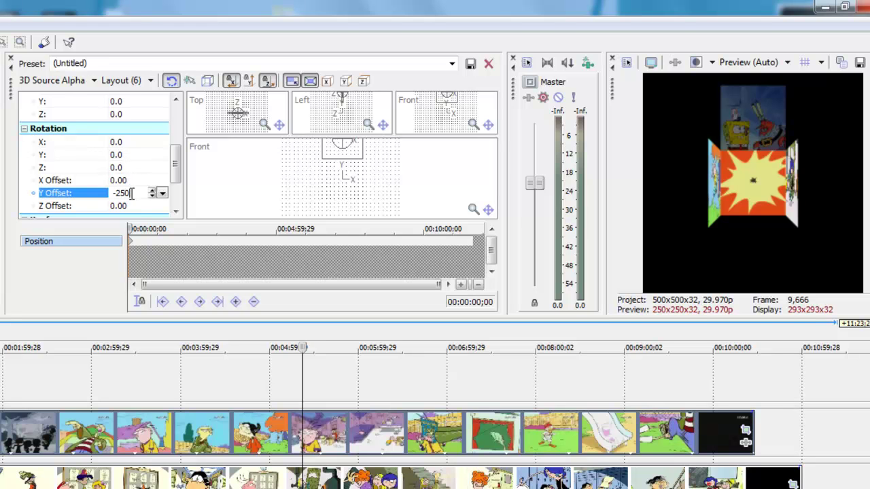
{"action": "key", "text": "Return"}
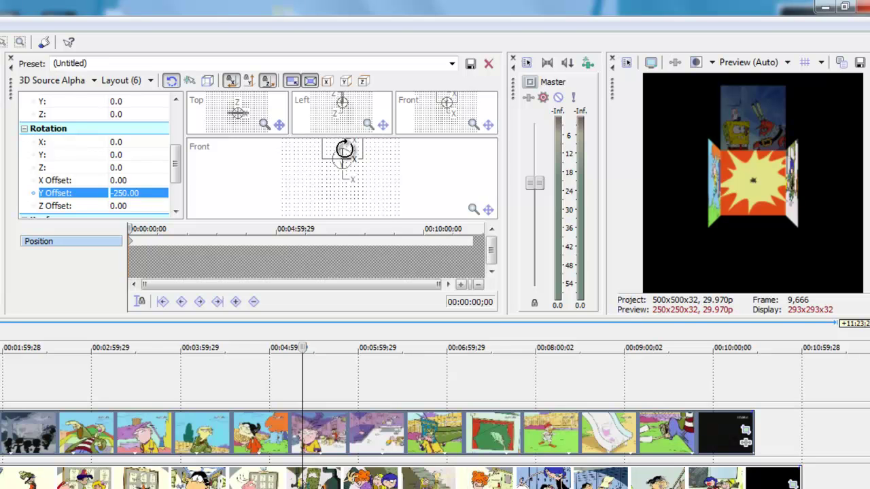
{"action": "left_click_drag", "start_coordinate": [342, 144], "coordinate": [344, 155]}
{"action": "left_click", "coordinate": [130, 141]}
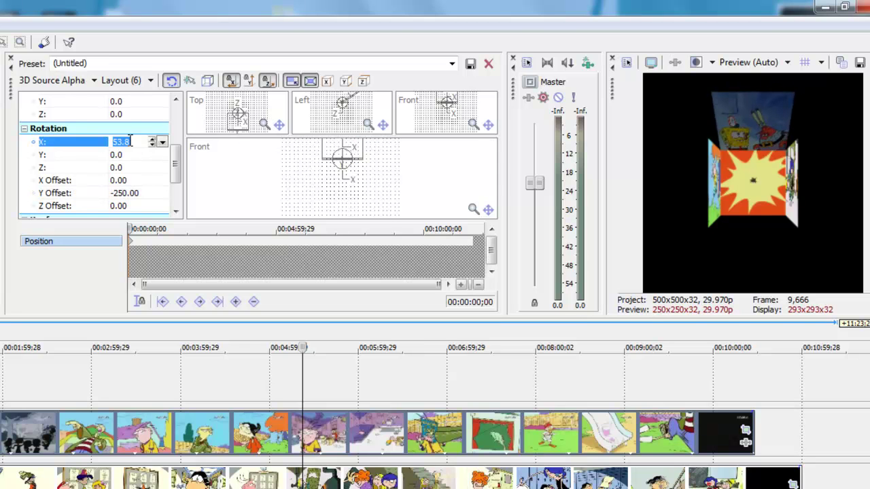
{"action": "key", "text": "Return"}
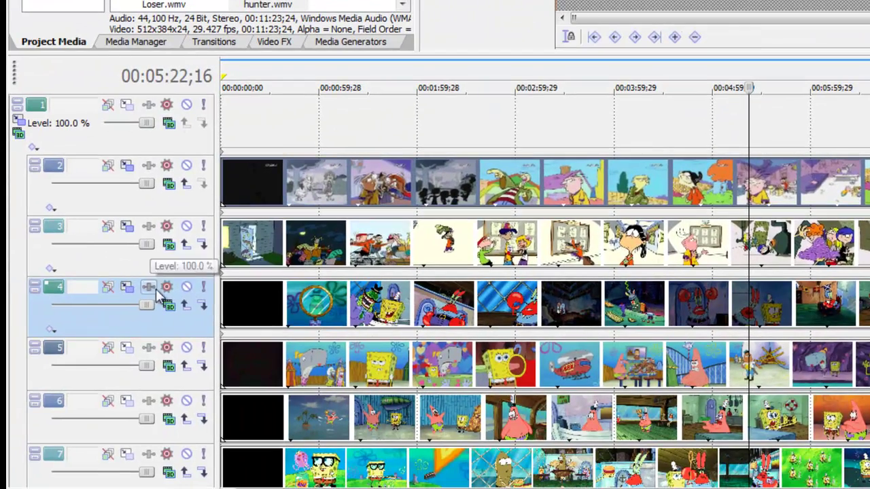
Step: In track 5's Track Motion, confirm the Y position of -500
{"action": "left_click", "coordinate": [129, 348]}
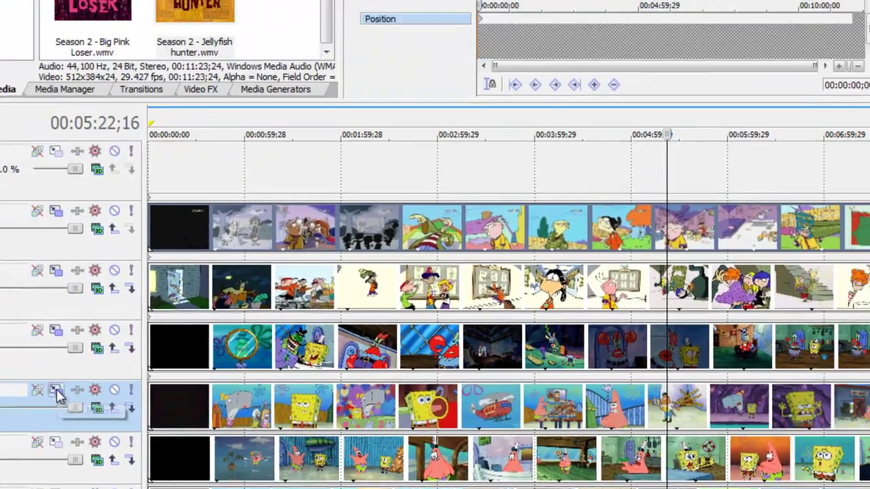
{"action": "scroll", "coordinate": [139, 132], "scroll_direction": "up", "scroll_amount": 3}
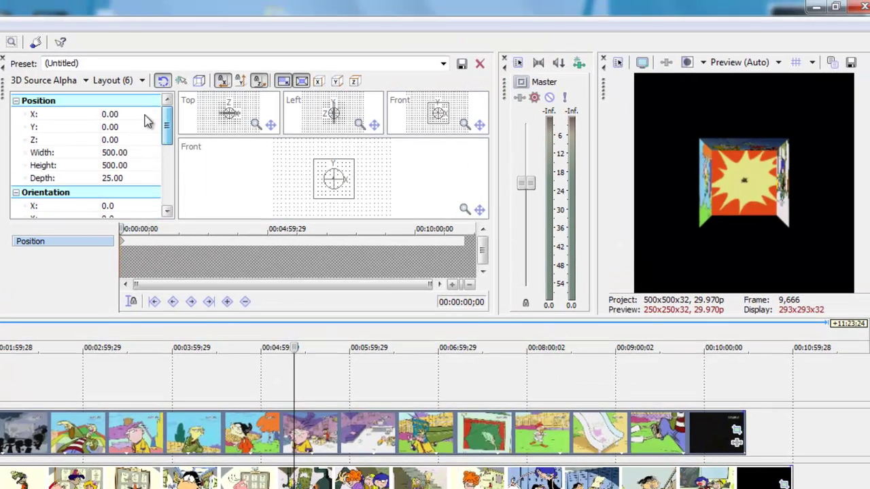
{"action": "left_click", "coordinate": [123, 126]}
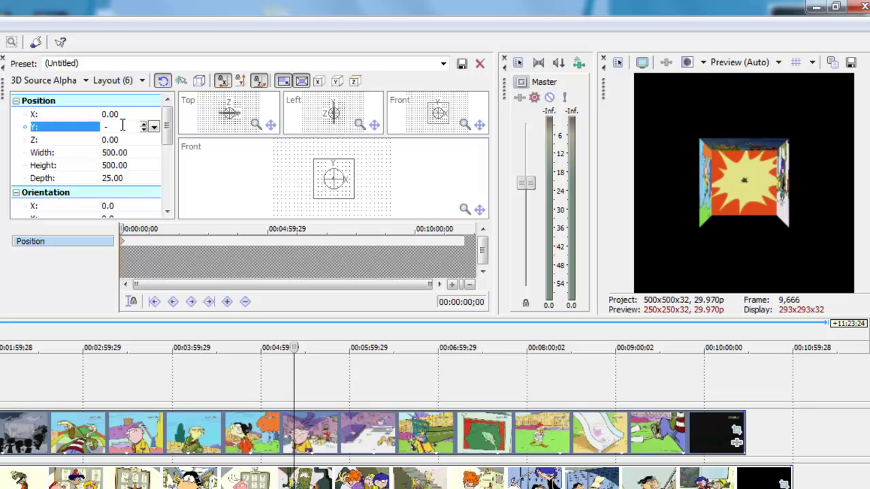
{"action": "key", "text": "Return"}
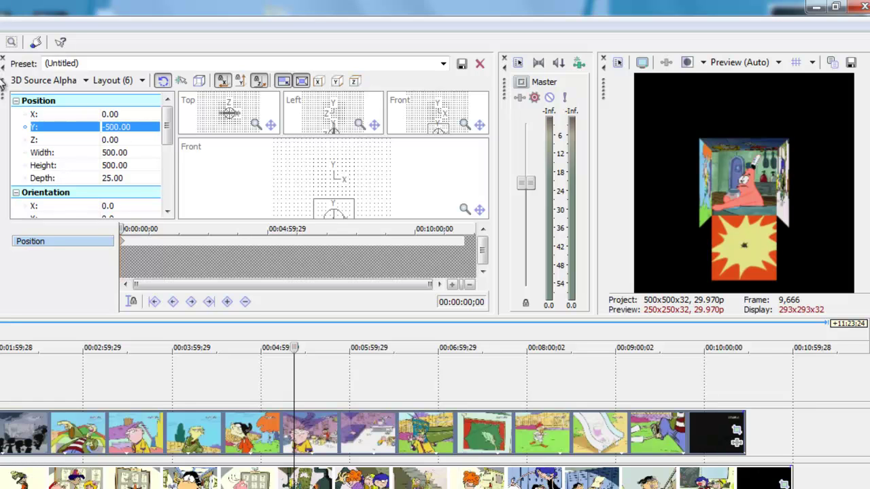
Step: Set the face's Rotation Y Offset to 250
{"action": "scroll", "coordinate": [145, 133], "scroll_direction": "down", "scroll_amount": 5}
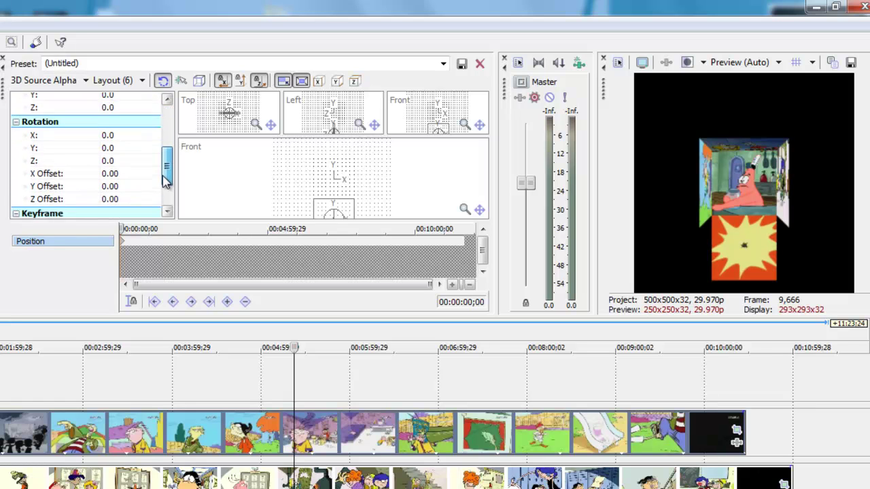
{"action": "left_click", "coordinate": [119, 158]}
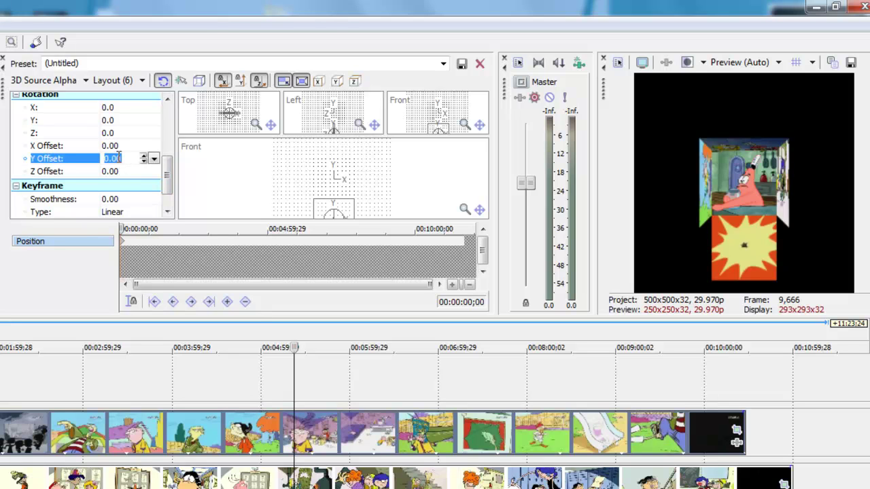
{"action": "type", "text": "250"}
{"action": "key", "text": "Return"}
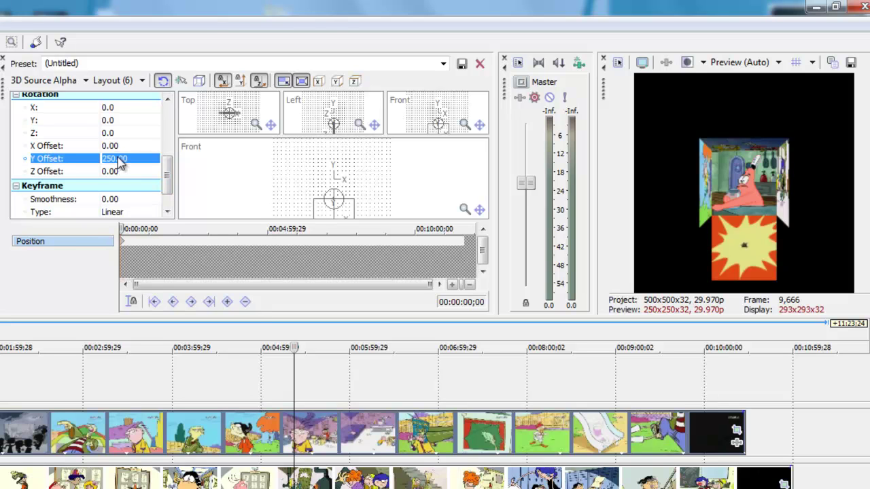
Step: Tilt the face to an X rotation of -90 so it forms the cube's bottom
{"action": "left_click", "coordinate": [333, 204]}
{"action": "left_click_drag", "start_coordinate": [334, 204], "coordinate": [306, 192]}
{"action": "left_click", "coordinate": [129, 107]}
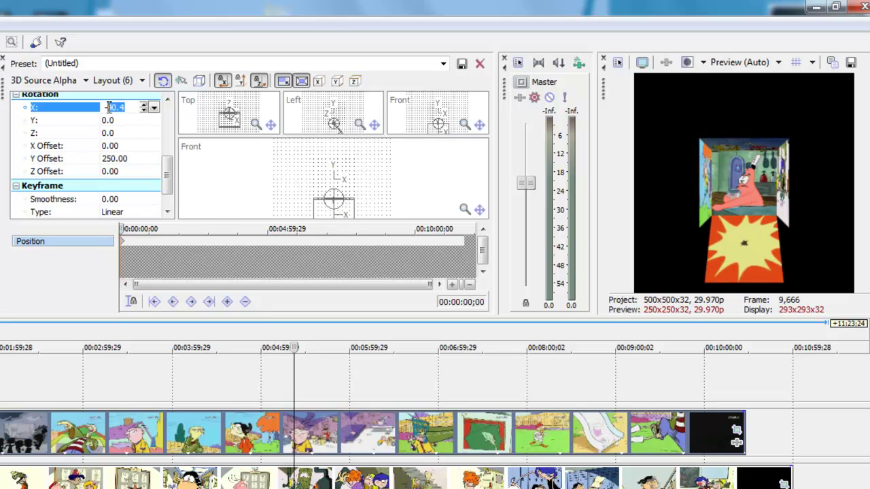
{"action": "type", "text": "-90"}
{"action": "key", "text": "Return"}
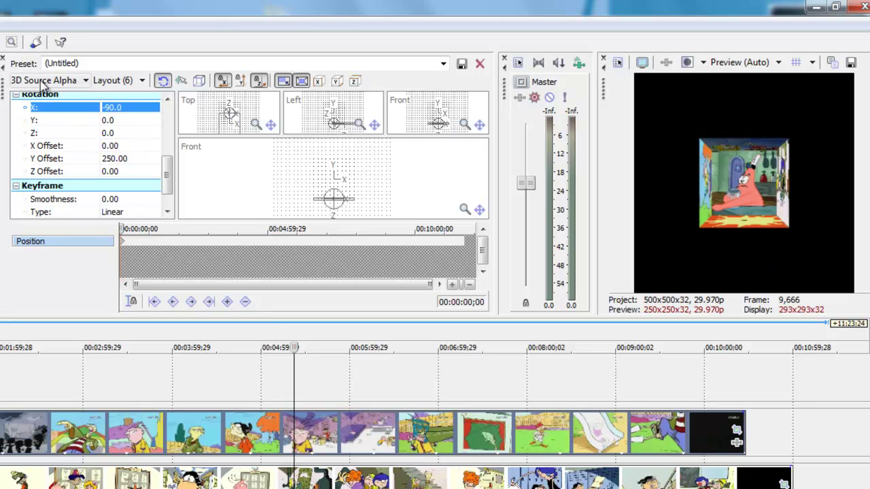
Step: Close track 5's motion settings and open track 6's 3D track motion in Top view
{"action": "left_click", "coordinate": [3, 62]}
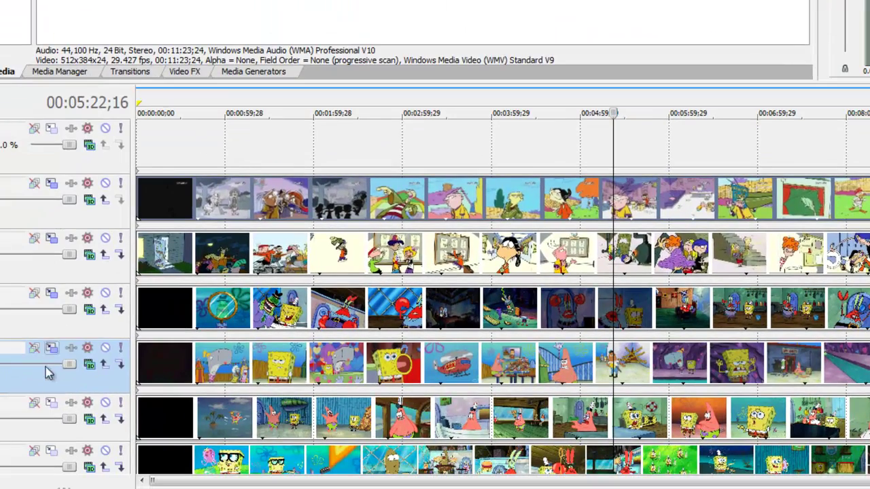
{"action": "left_click", "coordinate": [53, 403]}
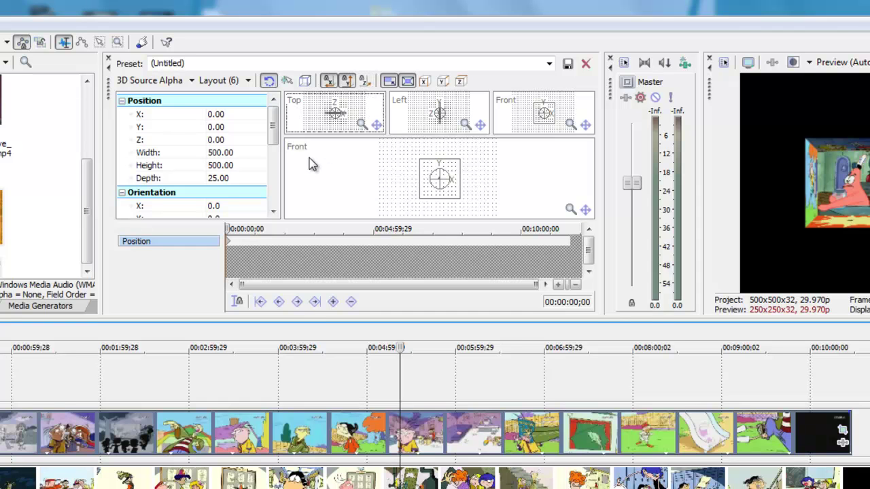
{"action": "right_click", "coordinate": [292, 152]}
{"action": "left_click", "coordinate": [320, 194]}
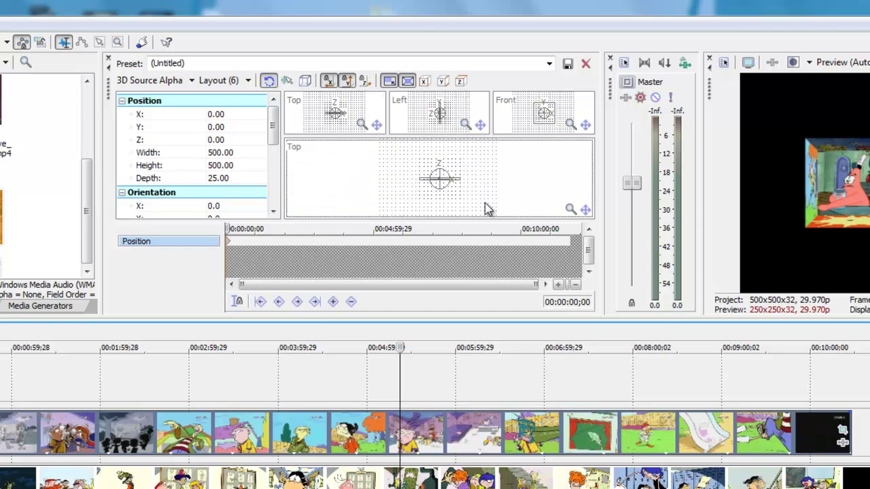
Step: Push track 6's face back to Z position -500 and close the track motion window
{"action": "left_click_drag", "start_coordinate": [485, 209], "coordinate": [466, 216]}
{"action": "left_click", "coordinate": [219, 139]}
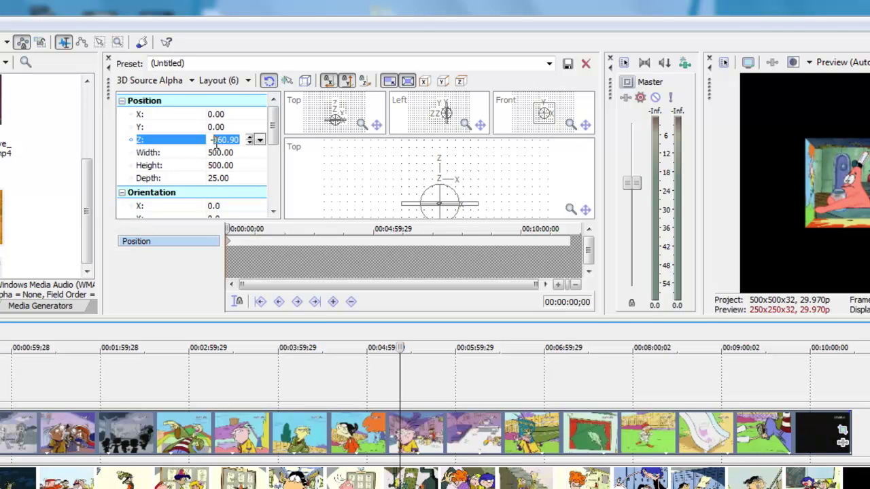
{"action": "key", "text": "BackSpace"}
{"action": "type", "text": "500"}
{"action": "key", "text": "Return"}
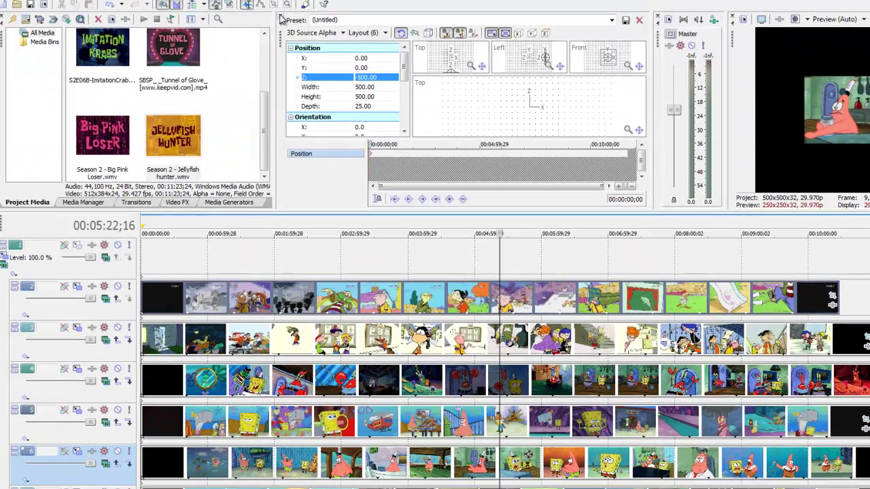
{"action": "key", "text": "Escape"}
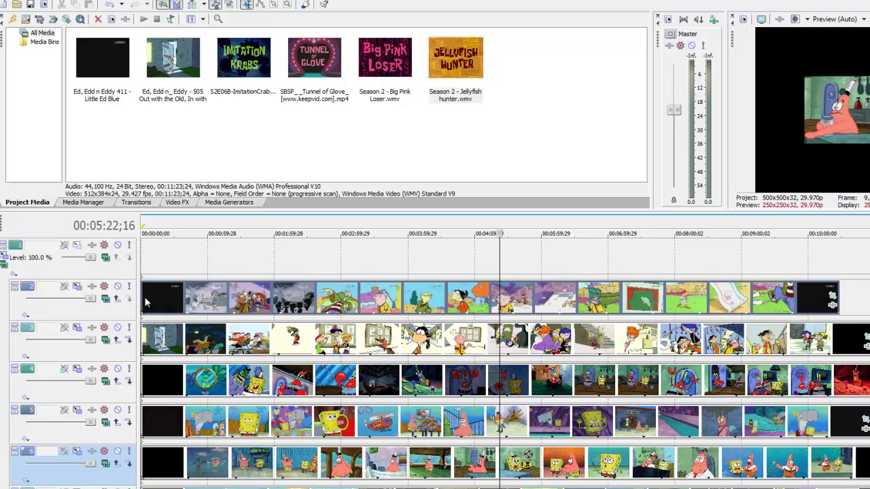
Step: Open parent track 1's 3D track motion with Front as the main view
{"action": "left_click", "coordinate": [3, 262]}
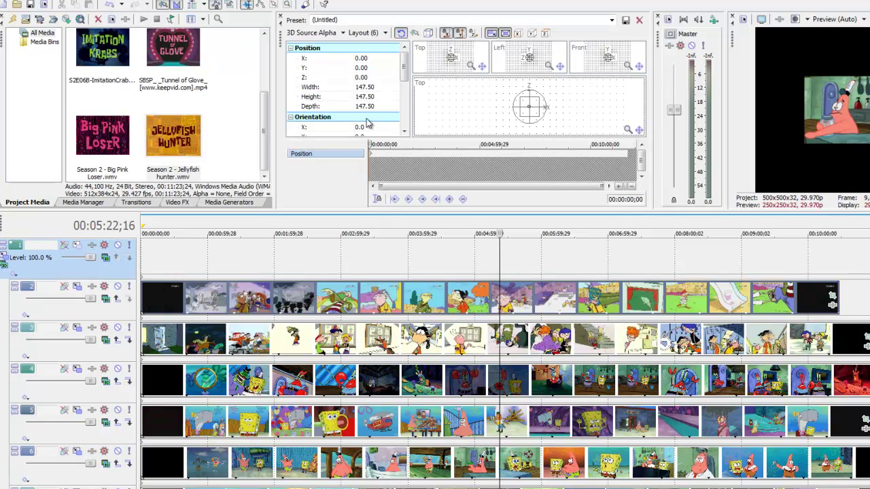
{"action": "left_click", "coordinate": [422, 82]}
{"action": "left_click", "coordinate": [445, 142]}
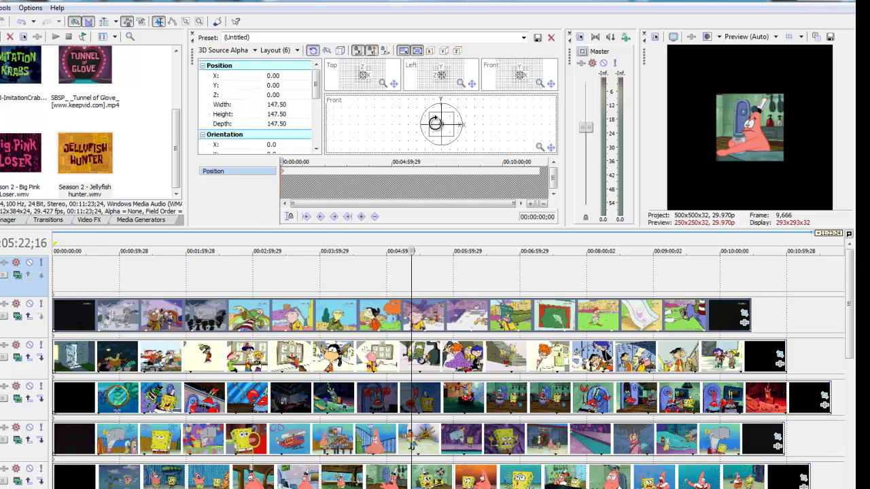
Step: Spin the cube to check its faces, then set the playhead to 01:49;22
{"action": "left_click_drag", "start_coordinate": [435, 123], "coordinate": [517, 109]}
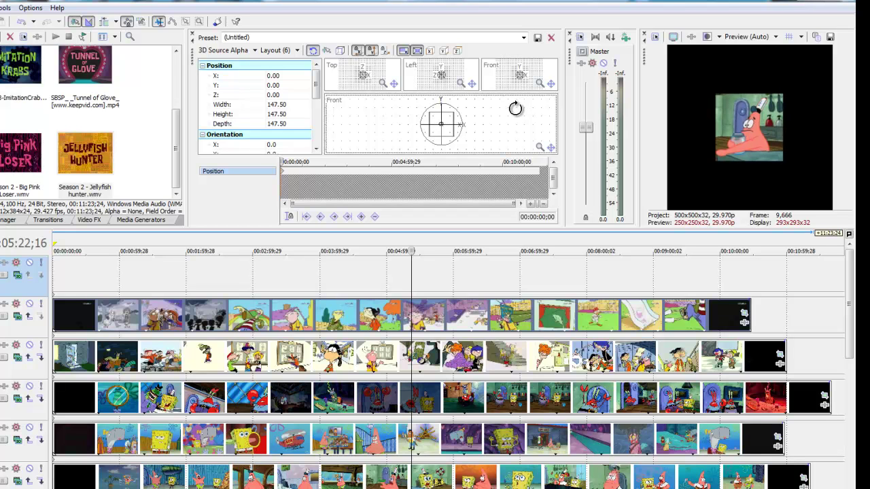
{"action": "left_click_drag", "start_coordinate": [442, 114], "coordinate": [452, 195]}
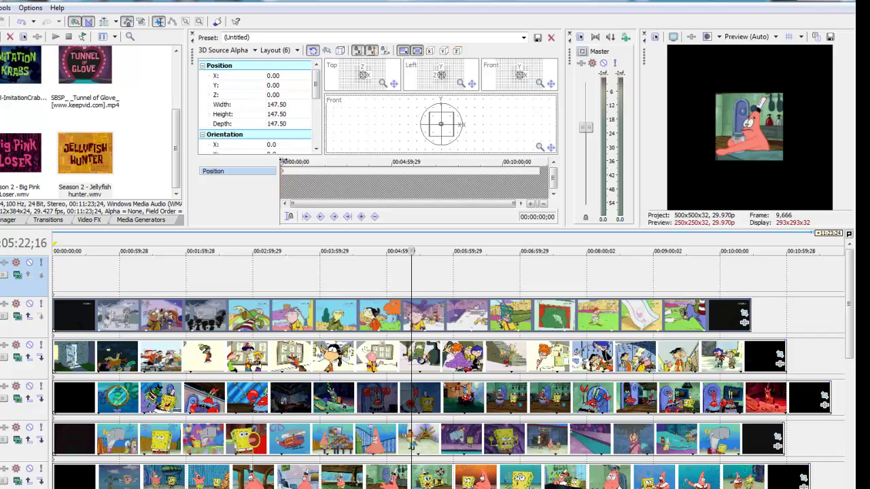
{"action": "left_click_drag", "start_coordinate": [284, 163], "coordinate": [321, 163]}
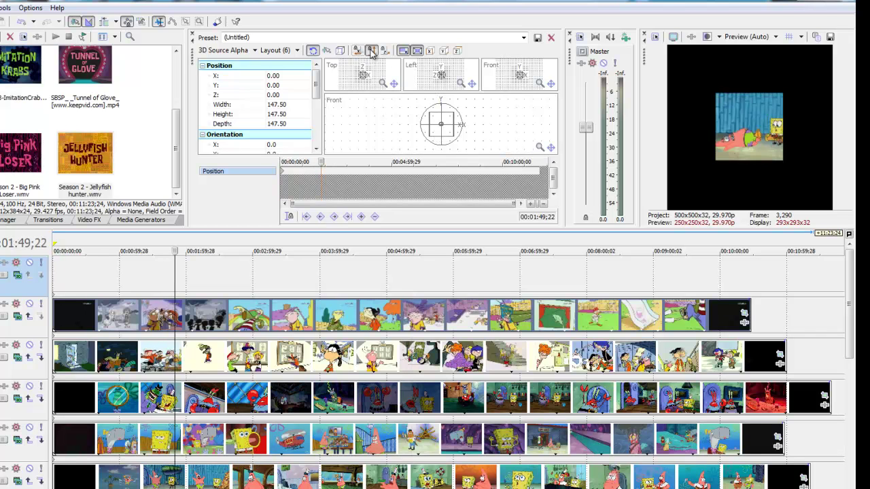
Step: Keyframe the cube moving and rotating at 01:49;22, 03:33;14, 05:21;23 and 07:22;07
{"action": "mouse_move", "coordinate": [441, 126]}
{"action": "left_mouse_down"}
{"action": "mouse_move", "coordinate": [457, 126]}
{"action": "mouse_move", "coordinate": [458, 114]}
{"action": "mouse_move", "coordinate": [443, 129]}
{"action": "mouse_move", "coordinate": [448, 117]}
{"action": "left_mouse_up"}
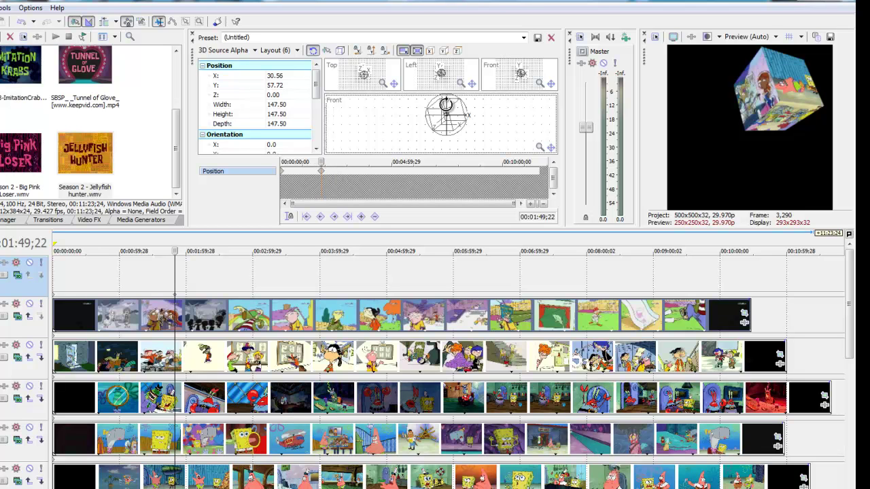
{"action": "left_click_drag", "start_coordinate": [322, 163], "coordinate": [360, 163]}
{"action": "left_click_drag", "start_coordinate": [445, 98], "coordinate": [419, 149]}
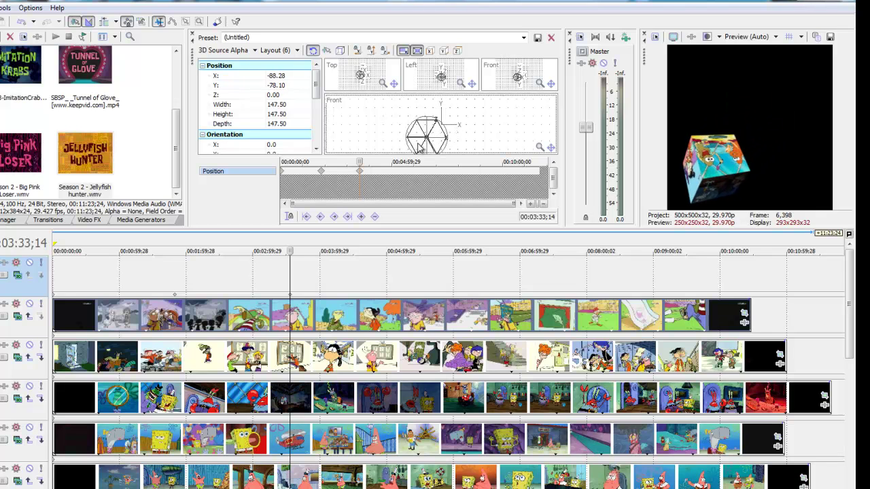
{"action": "left_click_drag", "start_coordinate": [356, 165], "coordinate": [401, 165]}
{"action": "left_click_drag", "start_coordinate": [439, 134], "coordinate": [455, 143]}
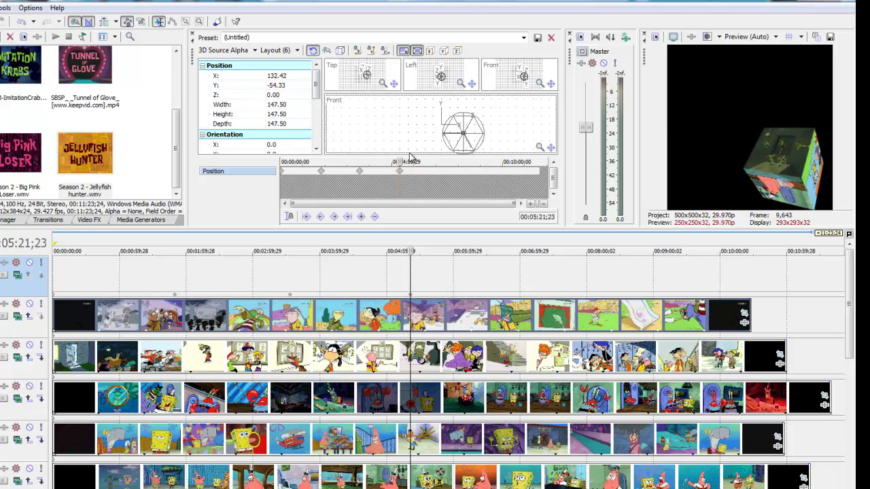
{"action": "left_click_drag", "start_coordinate": [400, 162], "coordinate": [444, 160]}
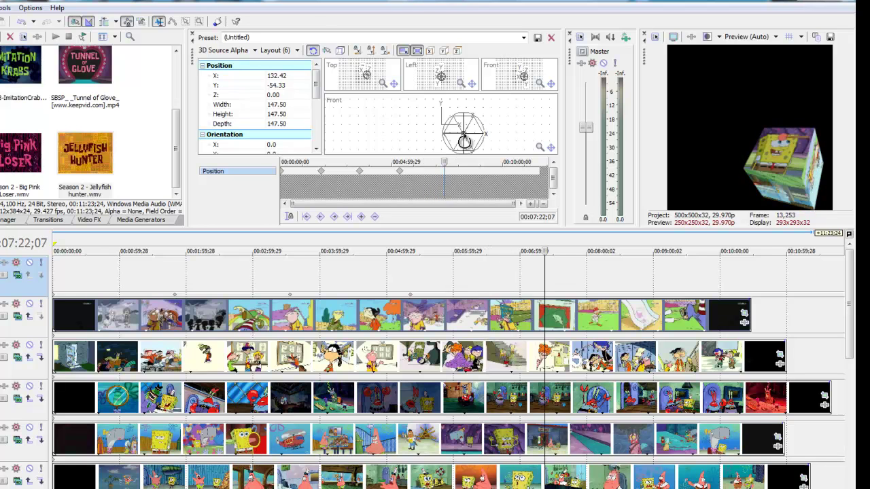
{"action": "left_click_drag", "start_coordinate": [469, 129], "coordinate": [397, 136]}
Step: Add rotation keyframes for the cube at 09:18;04 and near the clips' end at 10:23;19
{"action": "left_click_drag", "start_coordinate": [440, 180], "coordinate": [487, 180]}
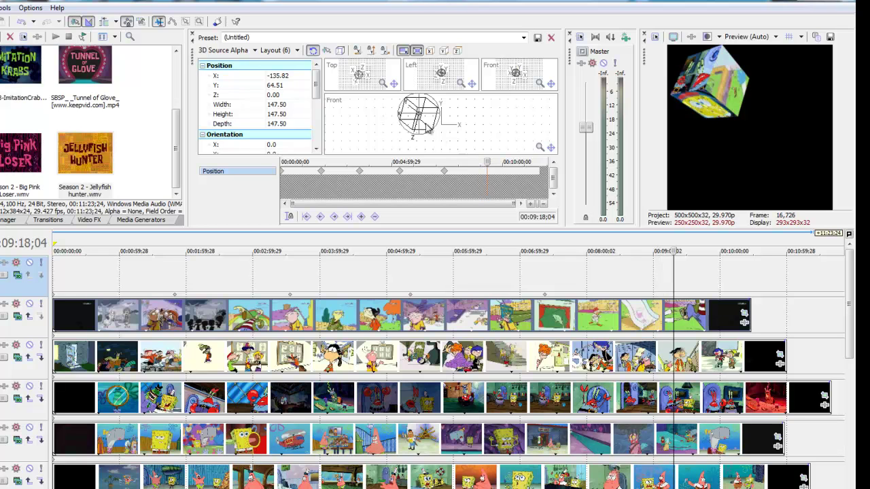
{"action": "left_click_drag", "start_coordinate": [435, 126], "coordinate": [460, 126]}
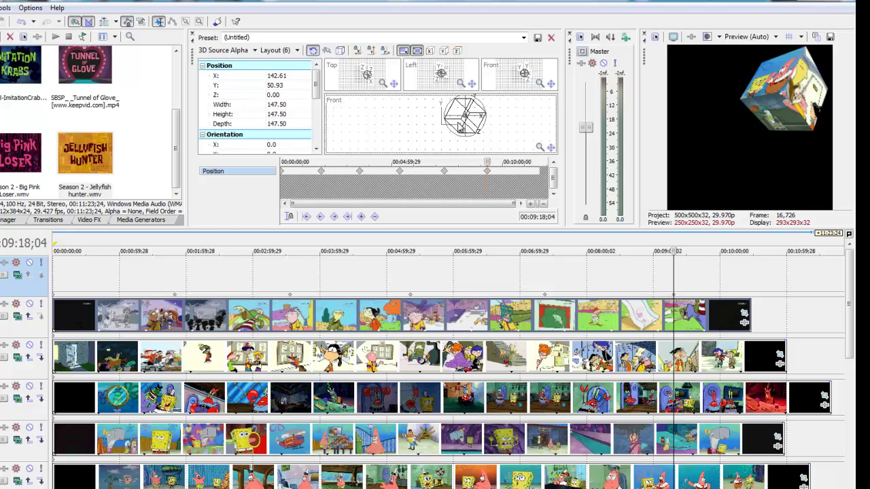
{"action": "left_click_drag", "start_coordinate": [490, 162], "coordinate": [511, 167]}
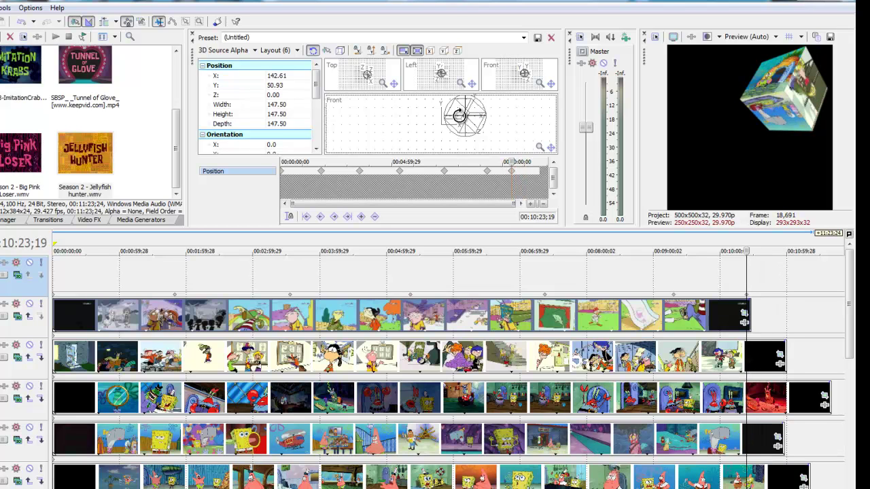
{"action": "left_click_drag", "start_coordinate": [459, 116], "coordinate": [428, 146]}
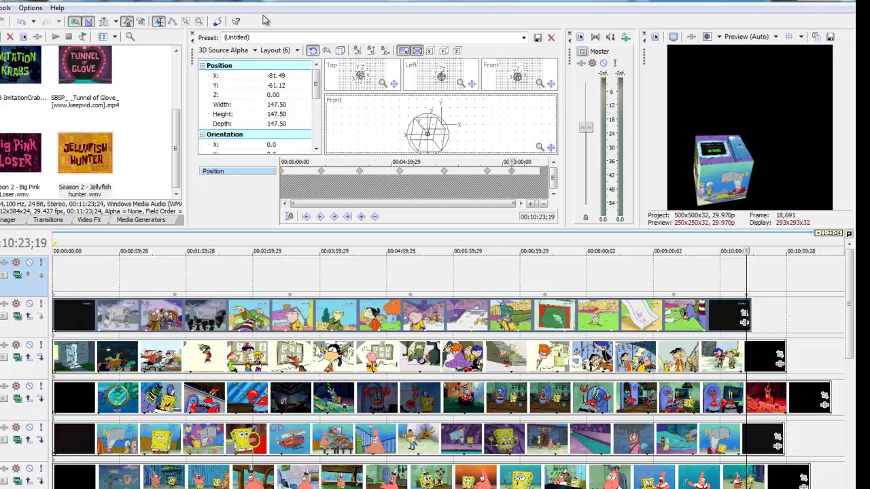
Step: Close track motion and play the cube animation from the start, scrubbing ahead
{"action": "left_click", "coordinate": [192, 34]}
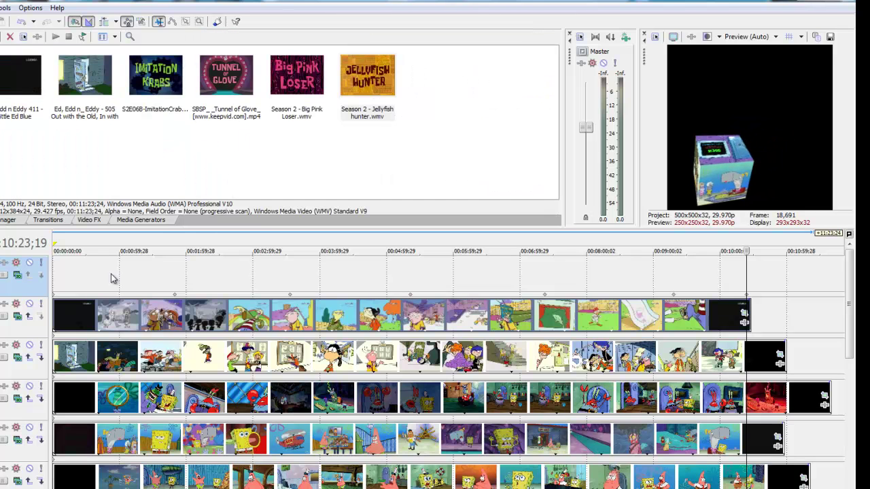
{"action": "left_click", "coordinate": [56, 284]}
{"action": "key", "text": "space"}
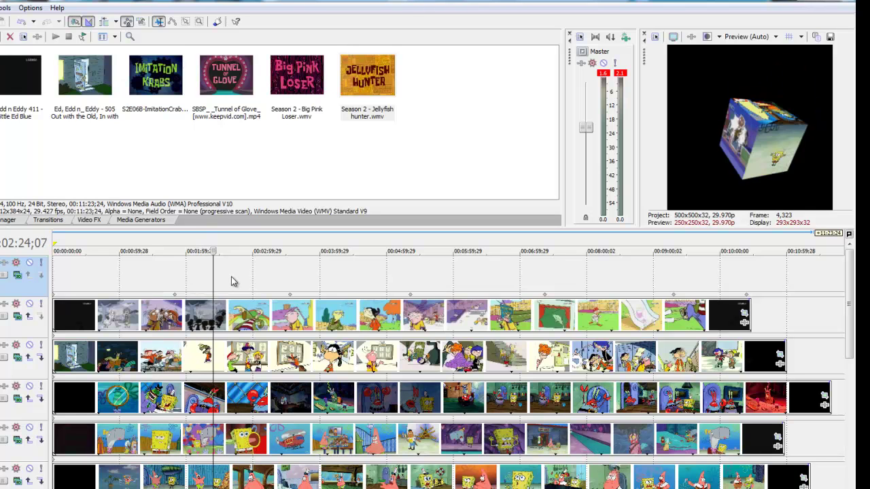
{"action": "left_click_drag", "start_coordinate": [312, 285], "coordinate": [738, 282]}
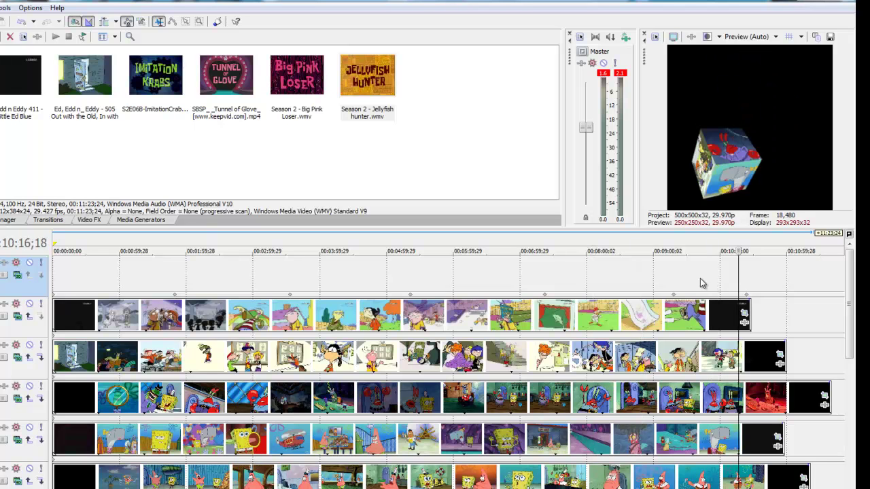